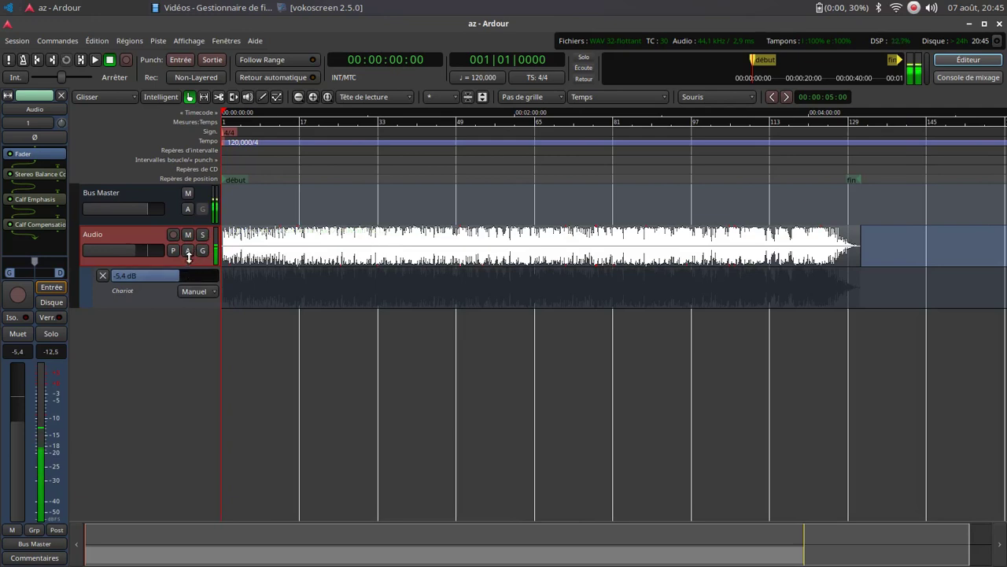
Step: Show the Rogner, Muet and Panoramique automation lanes beneath the Audio track
{"action": "left_click", "coordinate": [188, 251]}
{"action": "left_click", "coordinate": [192, 331]}
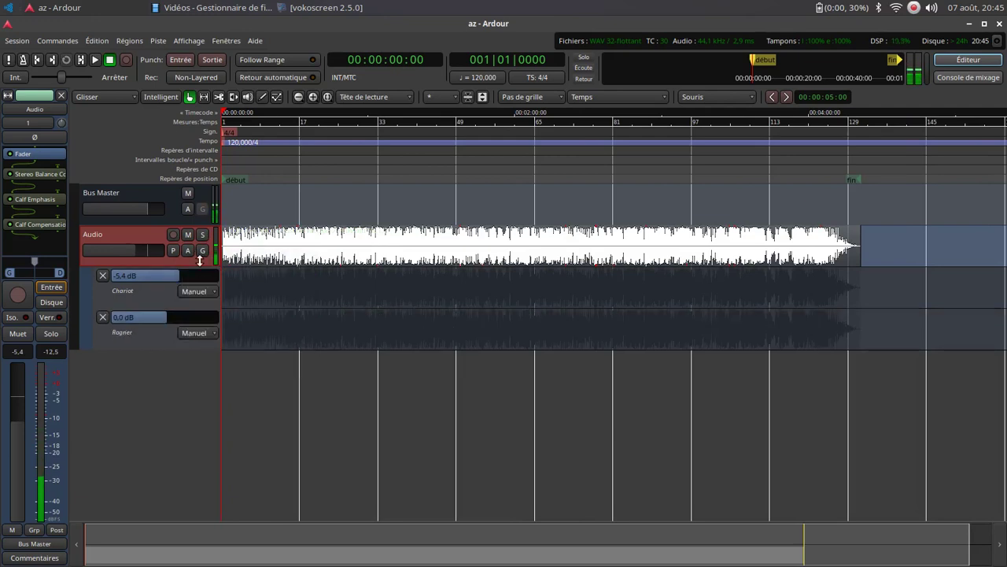
{"action": "left_click", "coordinate": [187, 250]}
{"action": "left_click", "coordinate": [197, 347]}
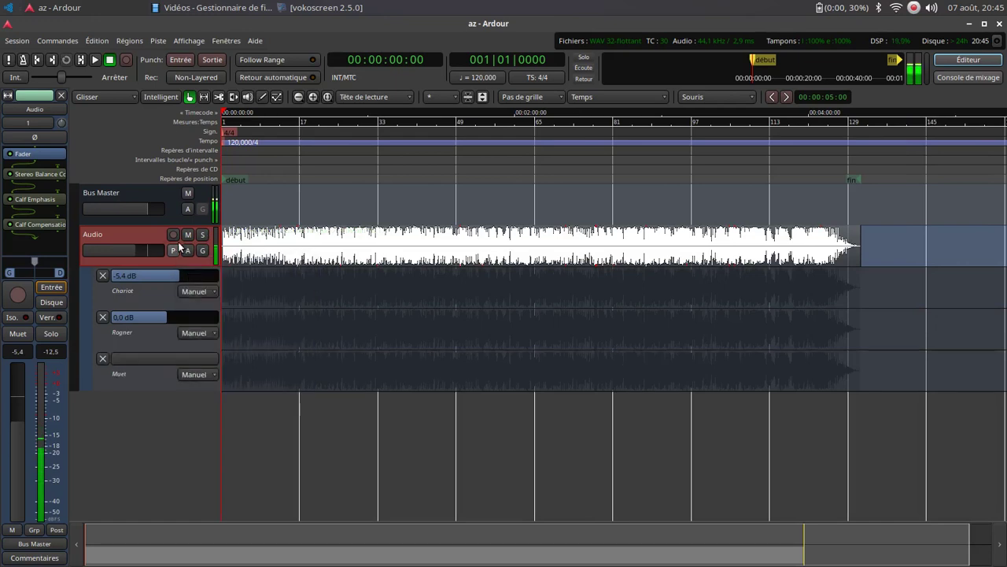
{"action": "left_click", "coordinate": [187, 250]}
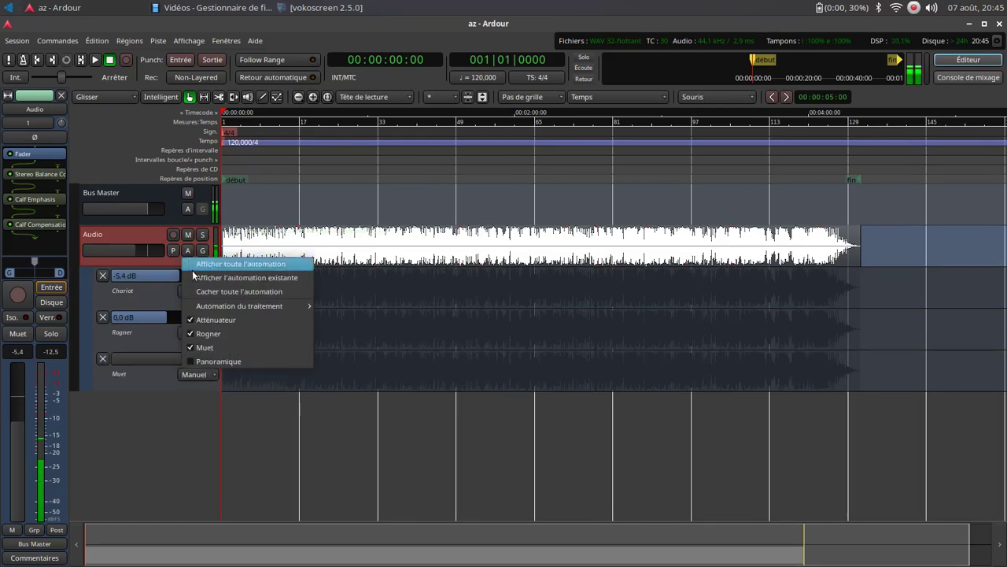
{"action": "left_click", "coordinate": [193, 361]}
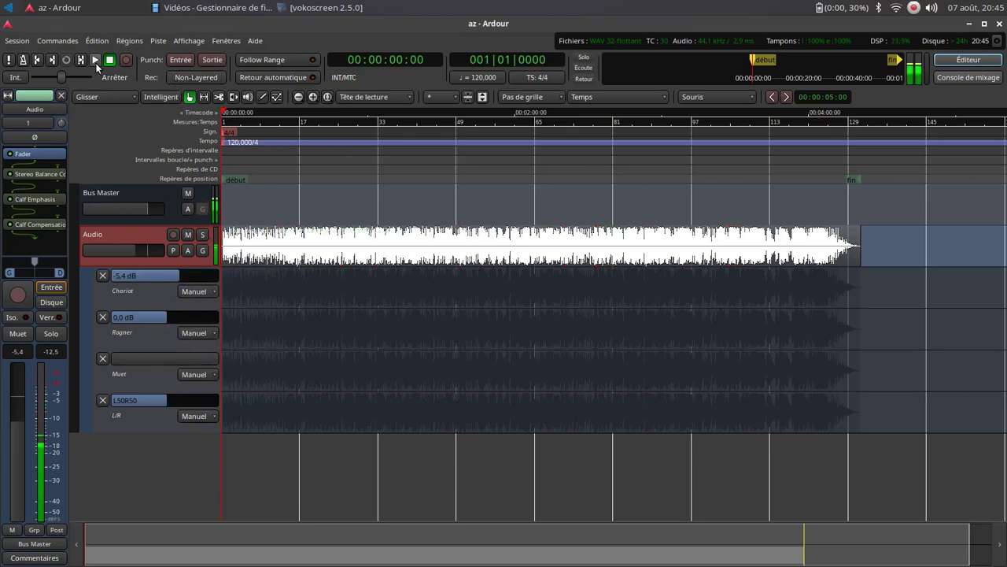
Step: Play the session from the start with the Chariot lane in Écrire mode and stop at about 23 seconds to record fader automation
{"action": "left_click", "coordinate": [95, 60]}
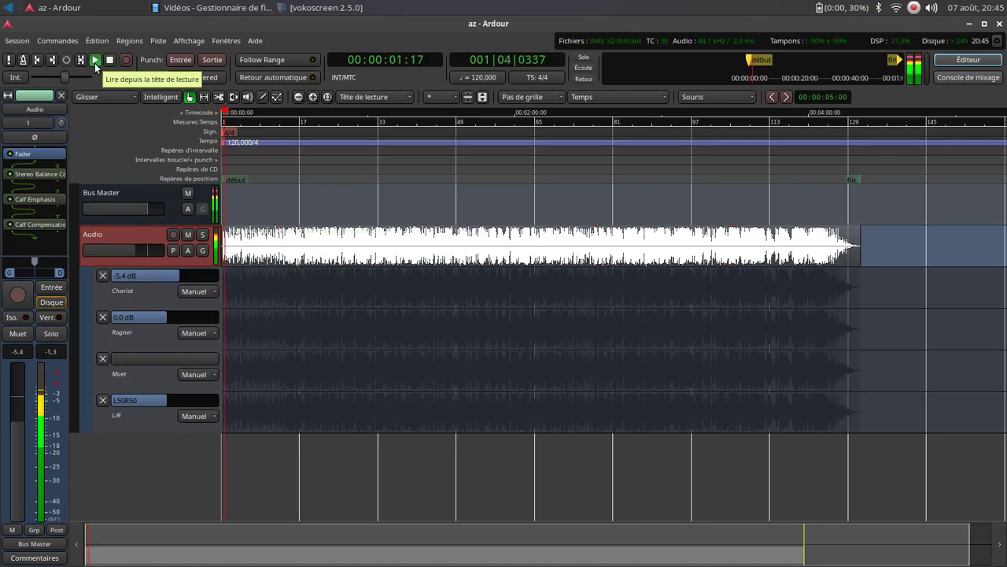
{"action": "left_click", "coordinate": [208, 291]}
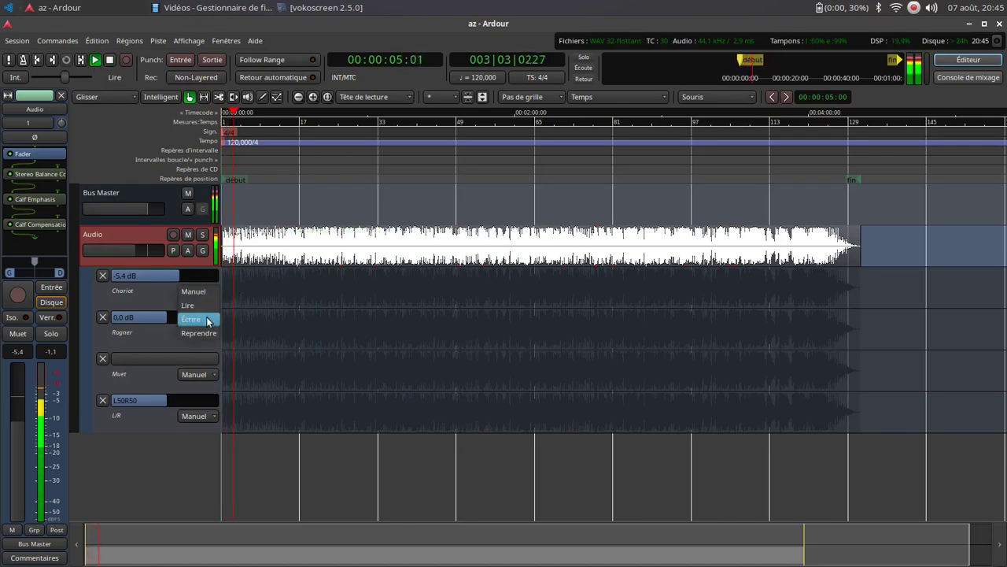
{"action": "left_click", "coordinate": [208, 320]}
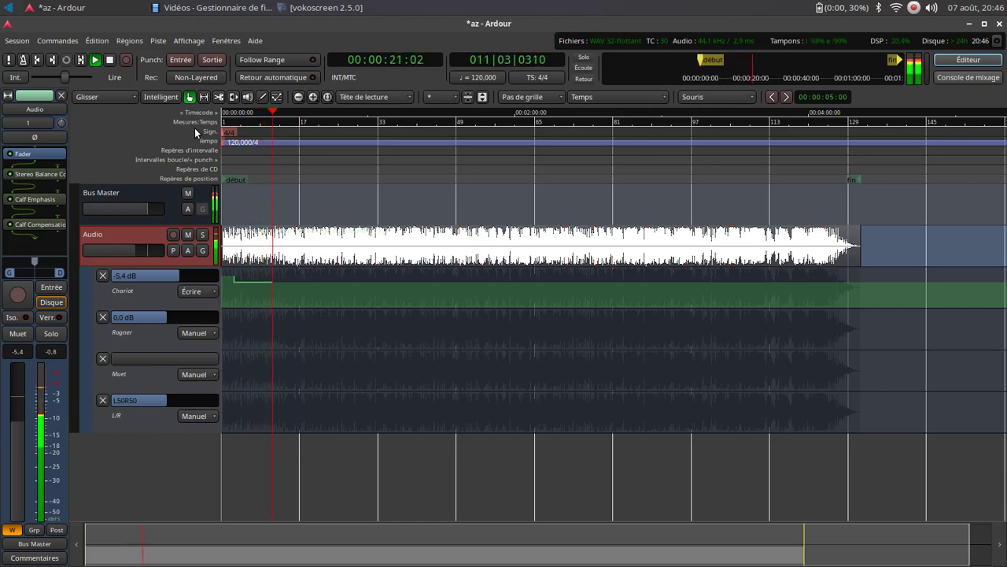
{"action": "left_click", "coordinate": [111, 63]}
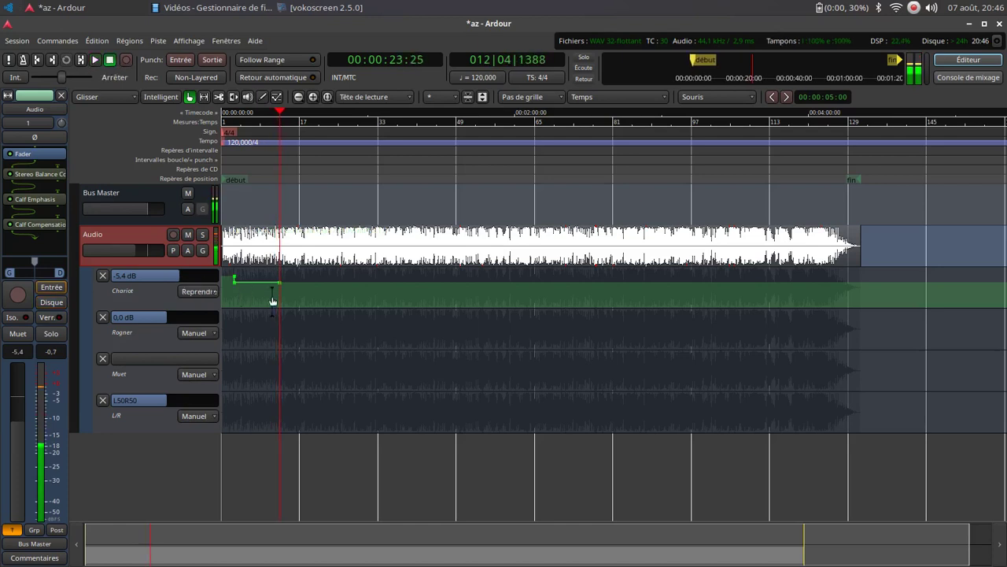
Step: Use the Draw tool to shape a lowered section in the recorded Chariot curve, with its end point at about -15.2 dB
{"action": "left_click_drag", "start_coordinate": [273, 284], "coordinate": [288, 276]}
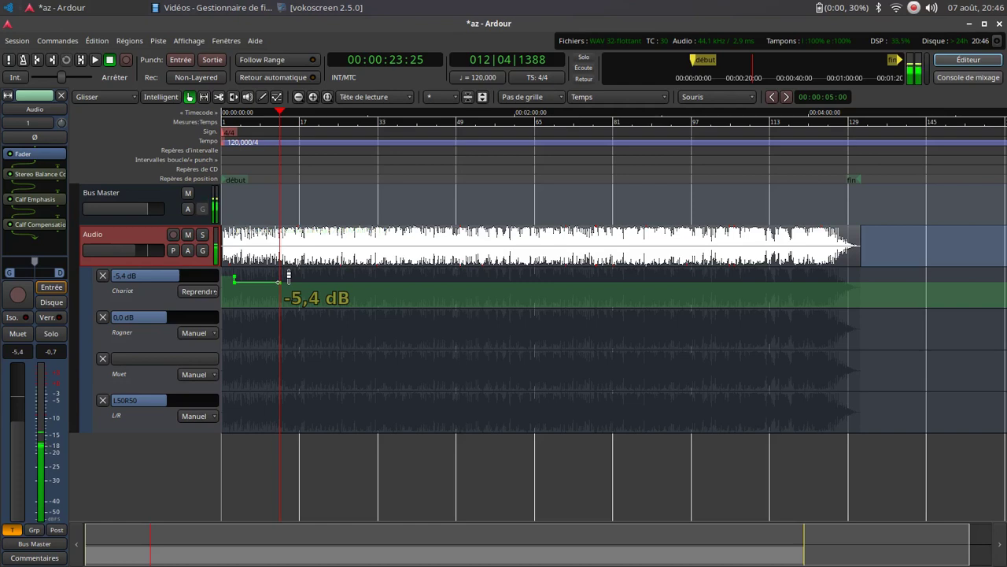
{"action": "left_click_drag", "start_coordinate": [288, 275], "coordinate": [287, 276]}
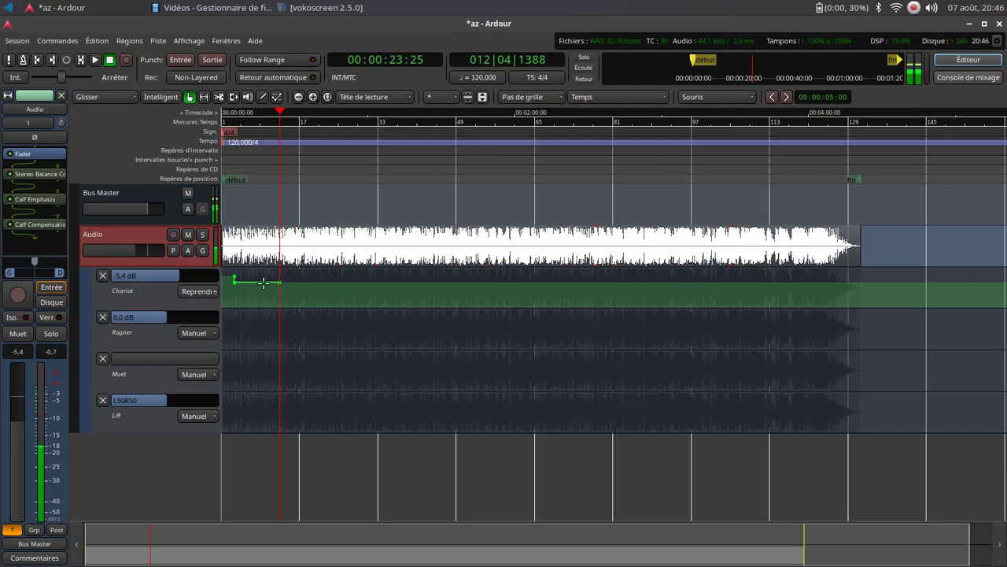
{"action": "left_click", "coordinate": [262, 96]}
{"action": "left_click", "coordinate": [245, 280]}
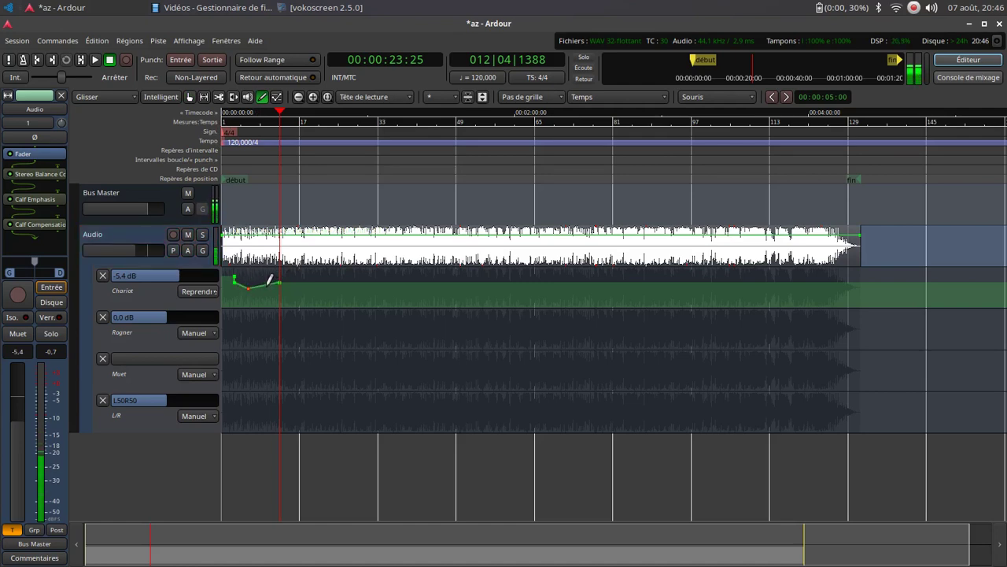
{"action": "left_click", "coordinate": [269, 289]}
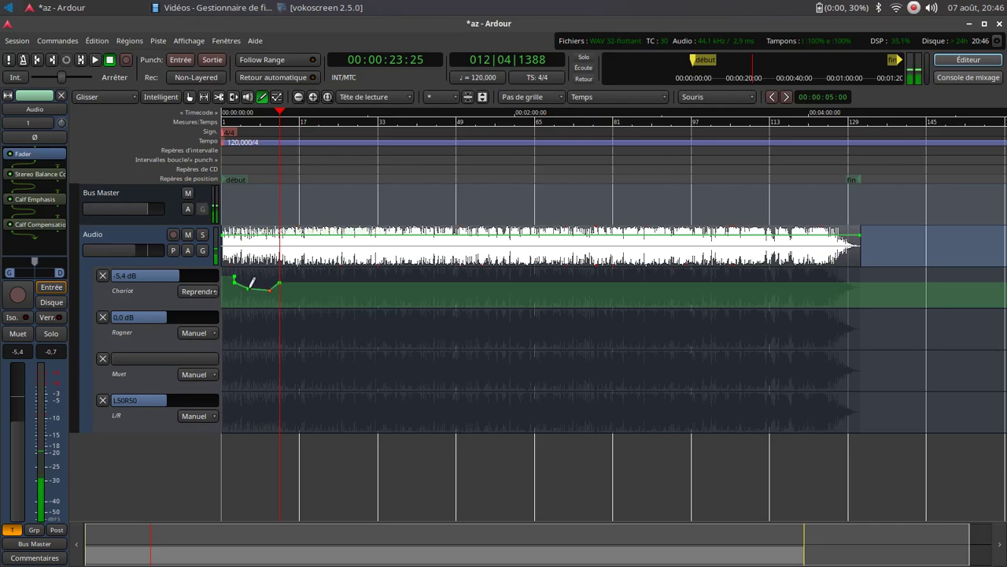
{"action": "mouse_move", "coordinate": [250, 285]}
{"action": "left_mouse_down"}
{"action": "mouse_move", "coordinate": [289, 287]}
{"action": "mouse_move", "coordinate": [281, 284]}
{"action": "left_mouse_up"}
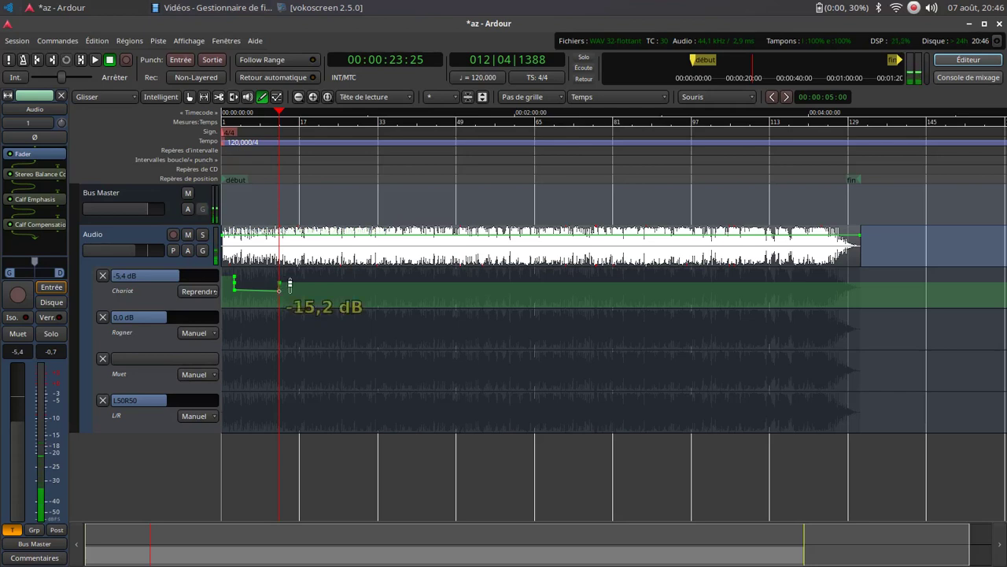
Step: Set the control point at the end of the lowered Chariot section to -20 dB
{"action": "left_click", "coordinate": [313, 96]}
{"action": "left_click", "coordinate": [313, 96]}
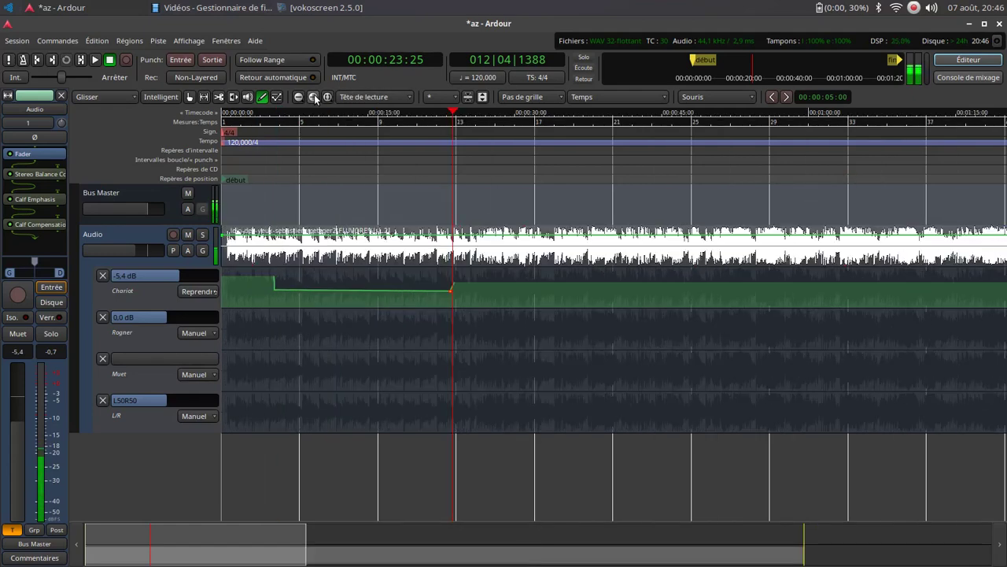
{"action": "right_click", "coordinate": [452, 289]}
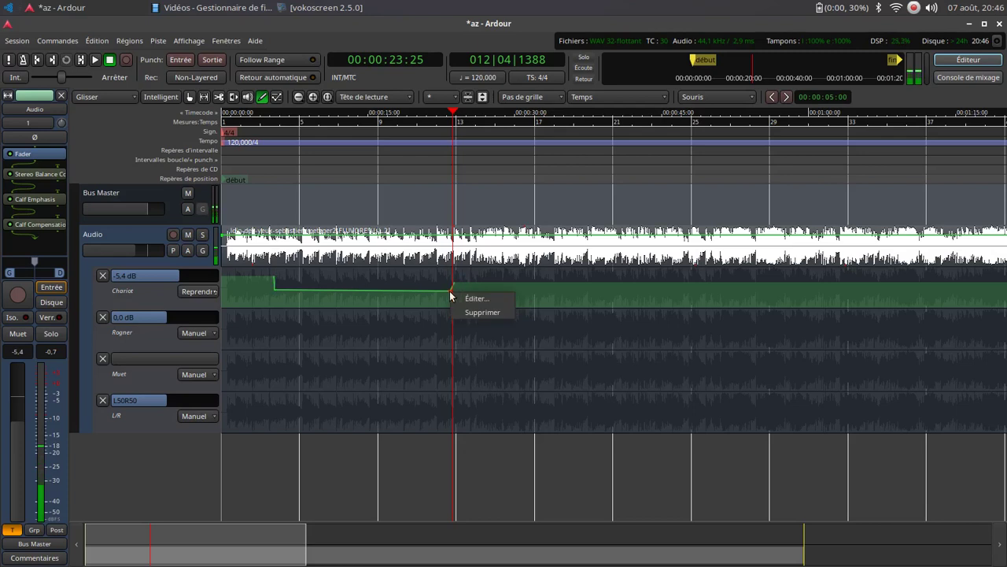
{"action": "left_click", "coordinate": [473, 301]}
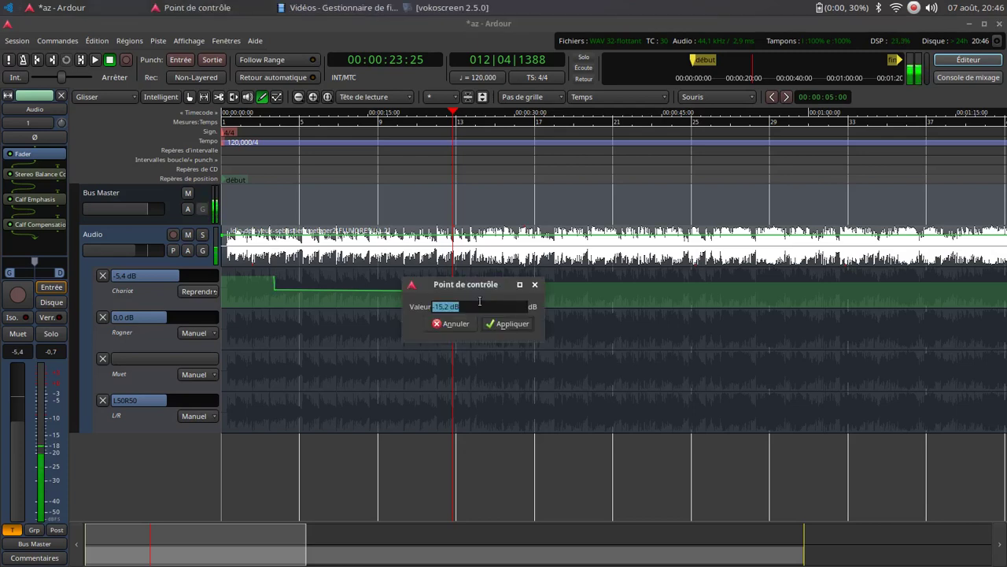
{"action": "type", "text": "-20"}
{"action": "left_click", "coordinate": [507, 323]}
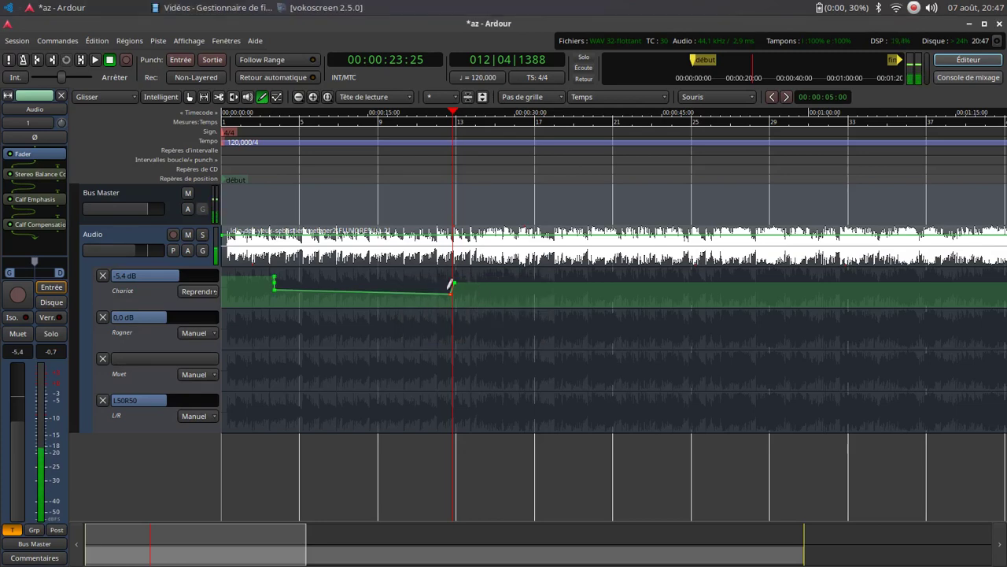
Step: Set the lower control point at the start of the Chariot dip to -20 dB
{"action": "right_click", "coordinate": [273, 288]}
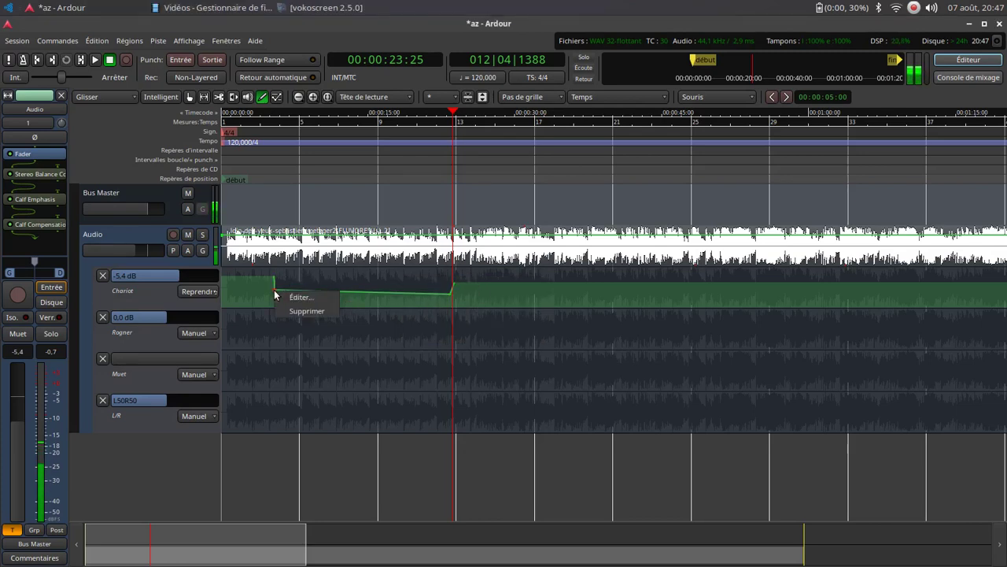
{"action": "left_click", "coordinate": [295, 293]}
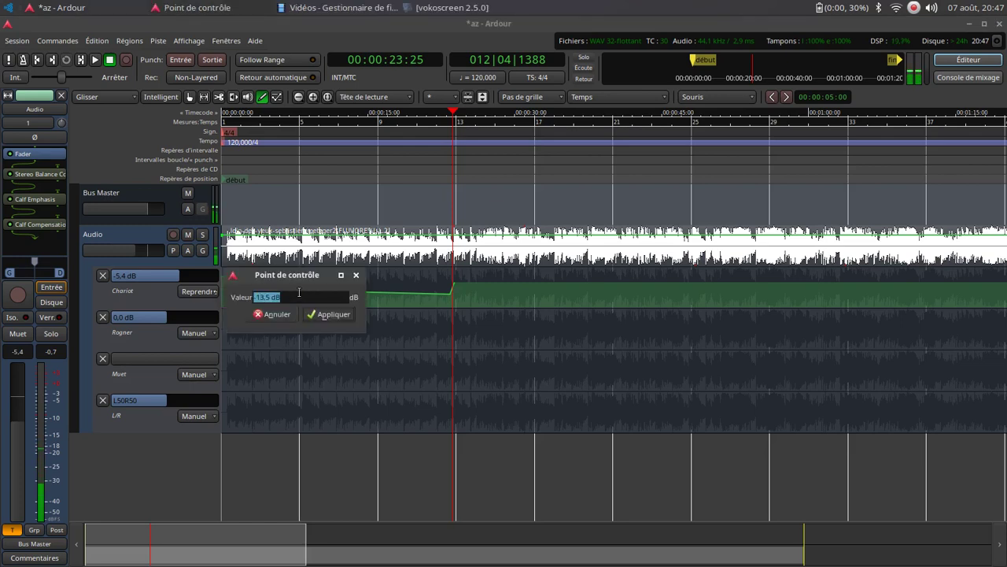
{"action": "type", "text": "-20"}
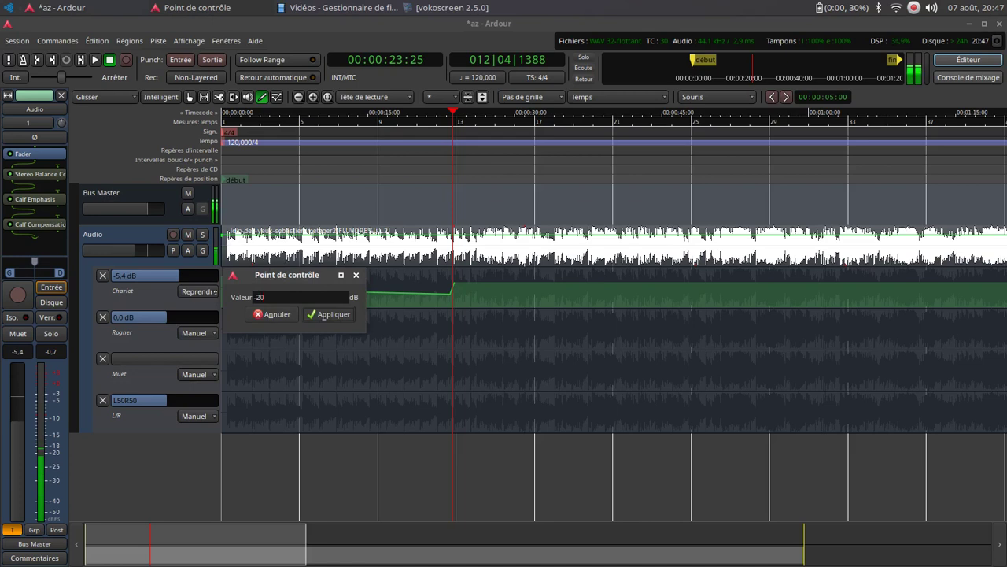
{"action": "left_click", "coordinate": [328, 314]}
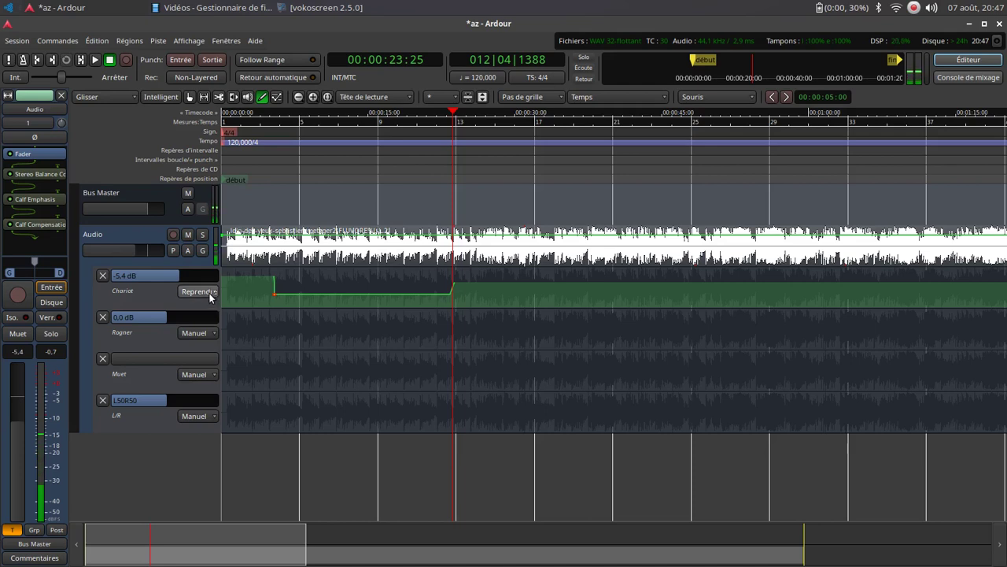
Step: Put the Chariot lane in Lire mode and play the session from the start until past the automated dip
{"action": "left_click", "coordinate": [210, 295]}
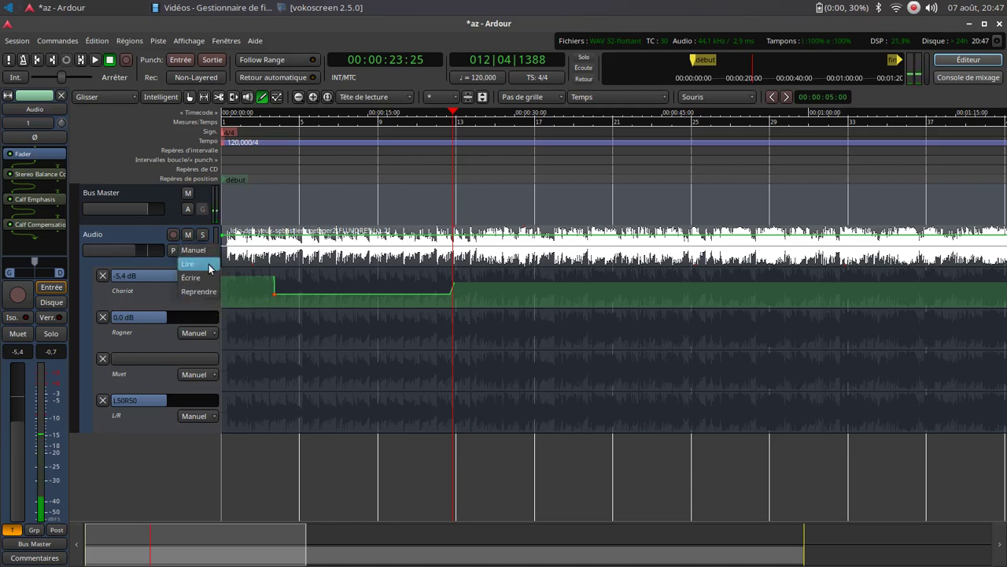
{"action": "left_click", "coordinate": [210, 265]}
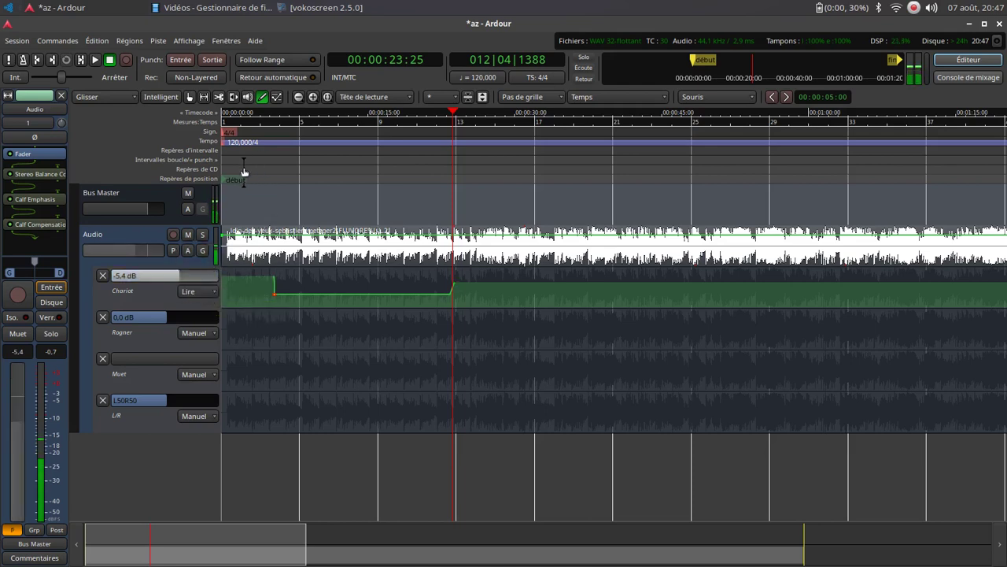
{"action": "left_click", "coordinate": [37, 60]}
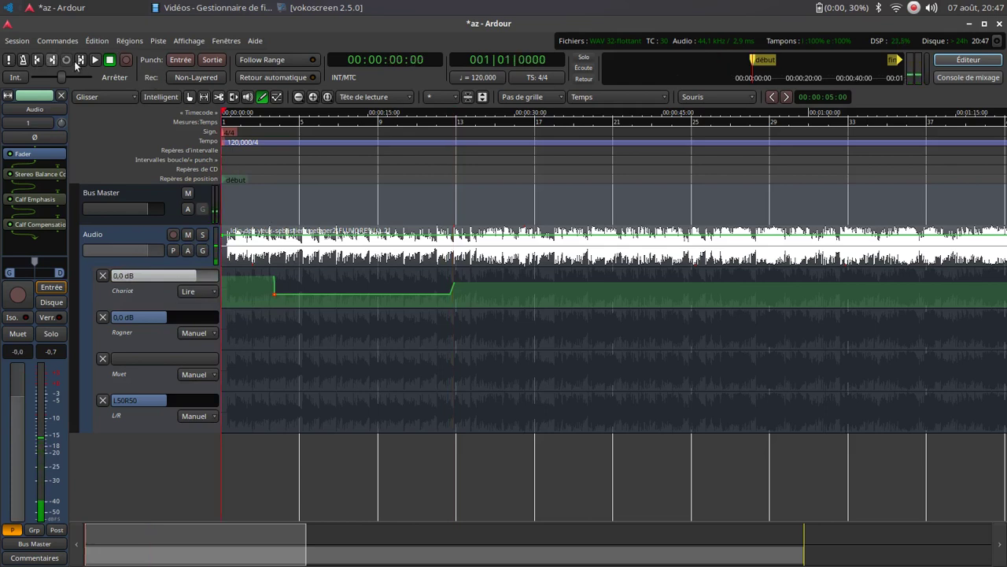
{"action": "left_click", "coordinate": [96, 59]}
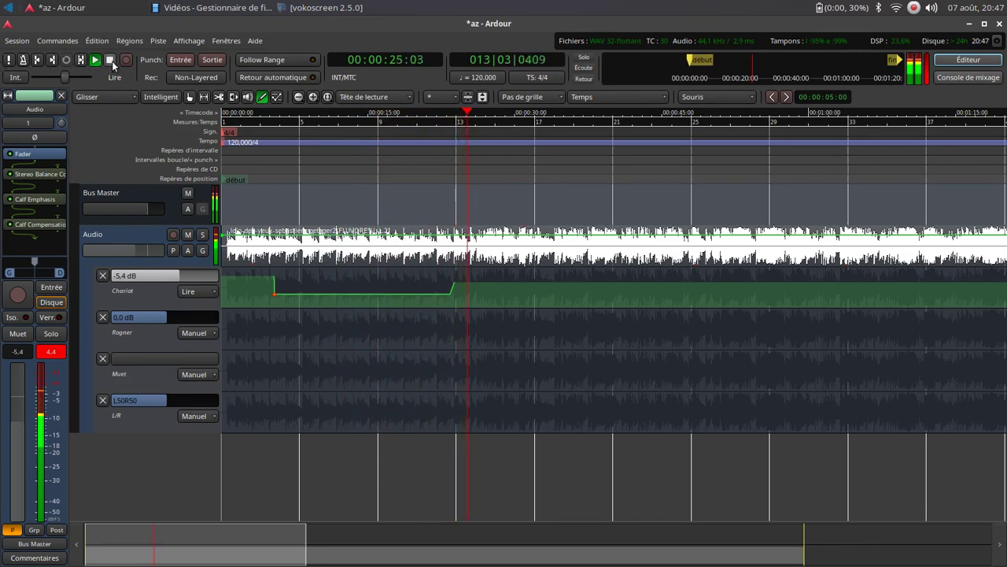
{"action": "left_click", "coordinate": [111, 63]}
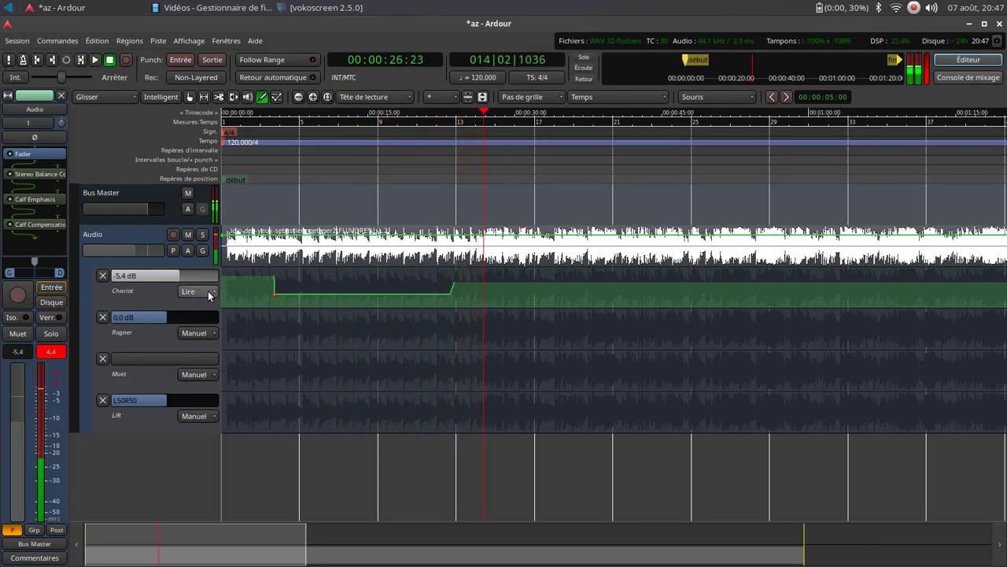
Step: Switch the Chariot lane to Manuel and lower the Rogner gain to about -4.6 dB during playback
{"action": "left_click", "coordinate": [209, 293]}
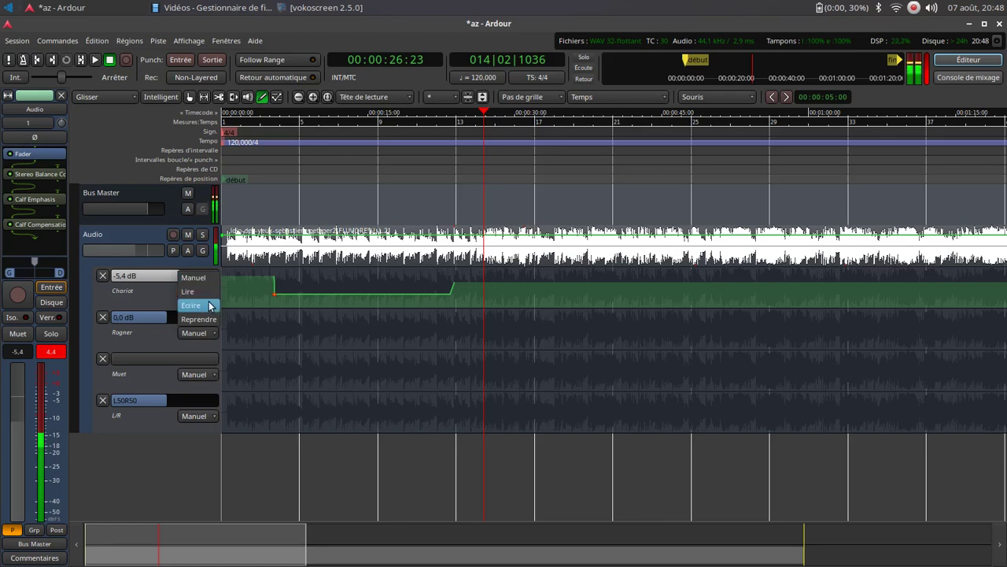
{"action": "left_click", "coordinate": [194, 277]}
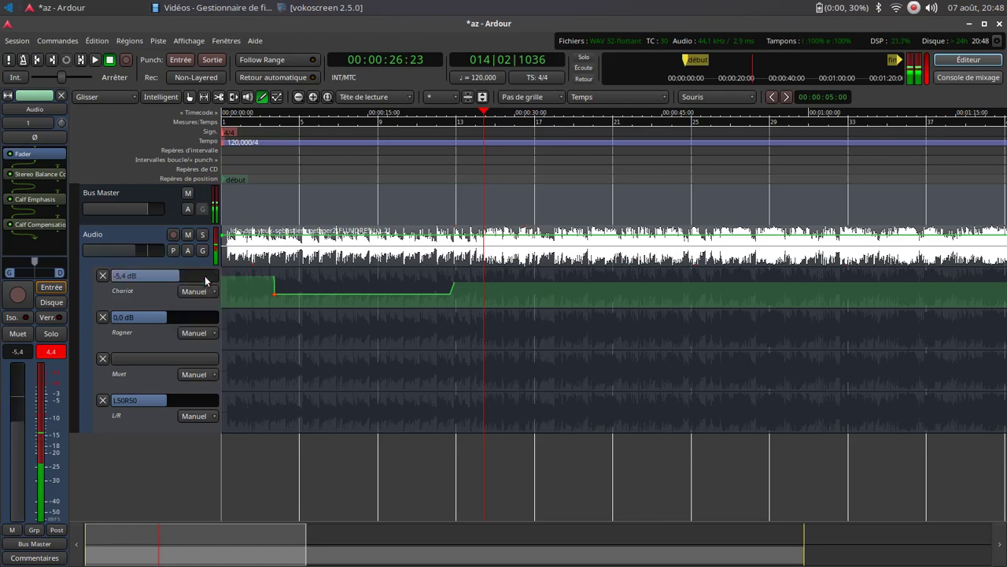
{"action": "left_click", "coordinate": [96, 61]}
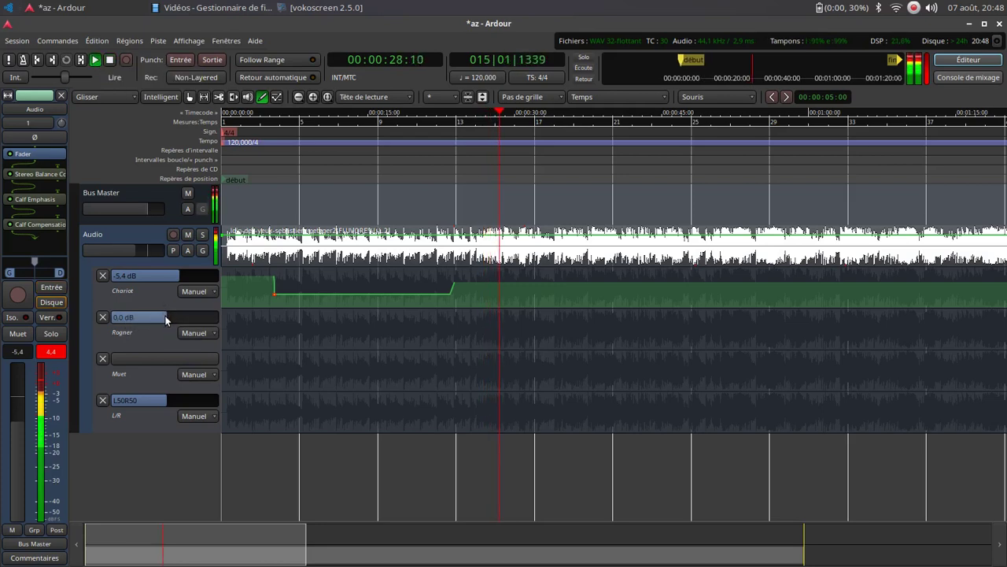
{"action": "left_click_drag", "start_coordinate": [165, 319], "coordinate": [153, 319]}
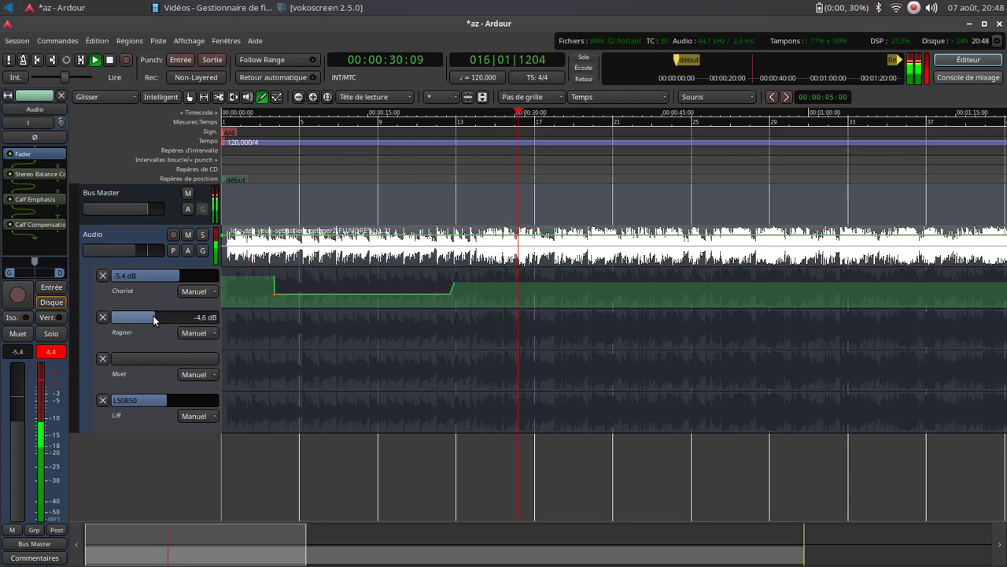
Step: Record Rogner automation in Écrire mode by varying the gain during playback, ending at about -3.9 dB, and stop at about 47 seconds
{"action": "left_click", "coordinate": [193, 332]}
{"action": "left_click", "coordinate": [208, 360]}
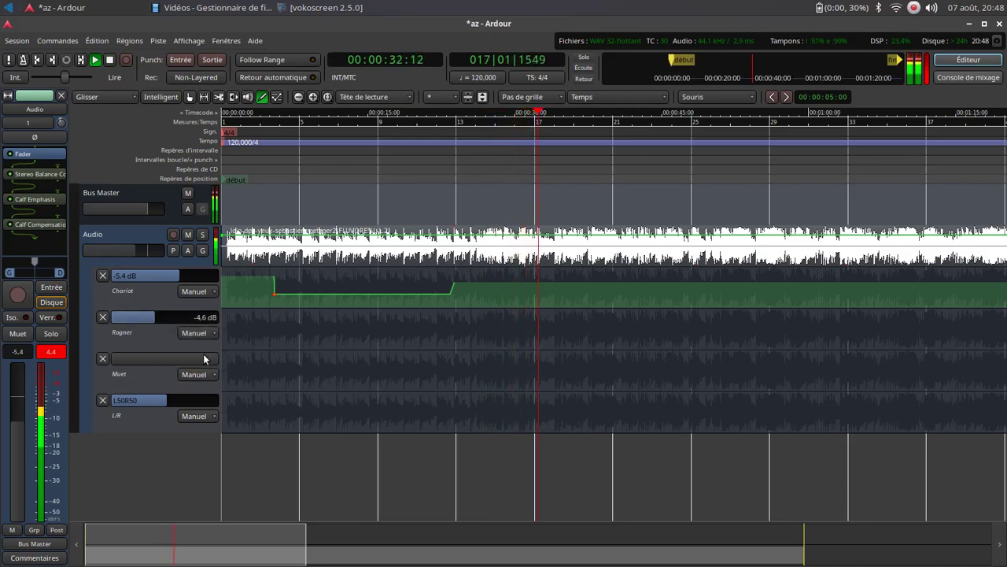
{"action": "left_click_drag", "start_coordinate": [154, 318], "coordinate": [151, 319]}
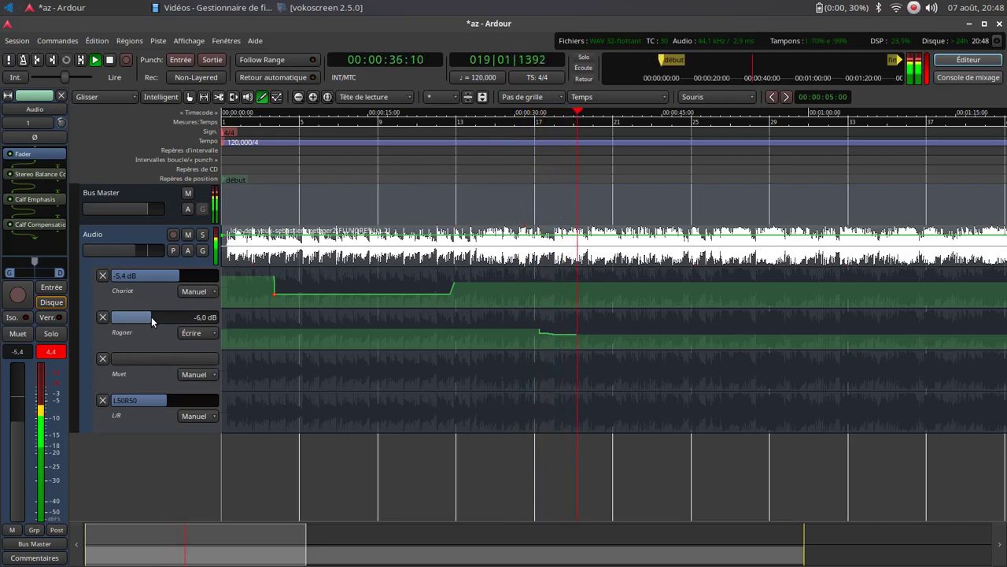
{"action": "mouse_move", "coordinate": [151, 319]}
{"action": "left_mouse_down"}
{"action": "mouse_move", "coordinate": [165, 321]}
{"action": "mouse_move", "coordinate": [136, 319]}
{"action": "mouse_move", "coordinate": [157, 316]}
{"action": "left_mouse_up"}
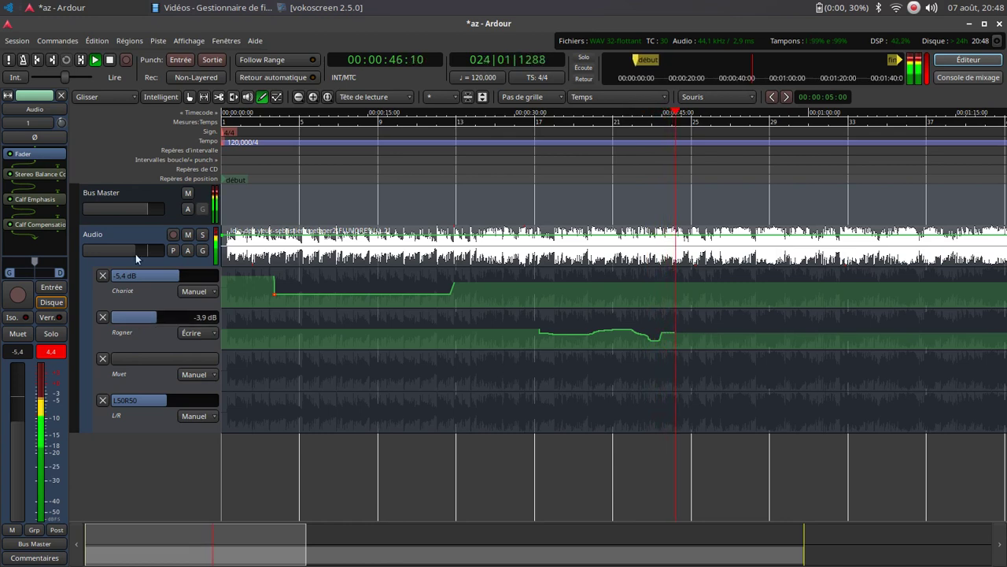
{"action": "key", "text": "space"}
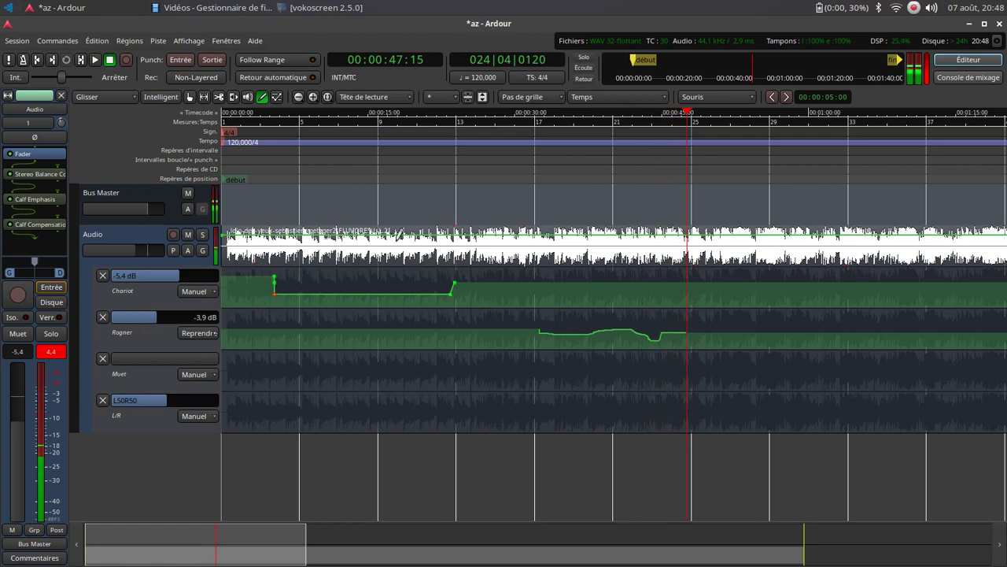
Step: Play the recorded Rogner automation from about 28 seconds and stop at about 48 seconds
{"action": "left_click", "coordinate": [499, 152]}
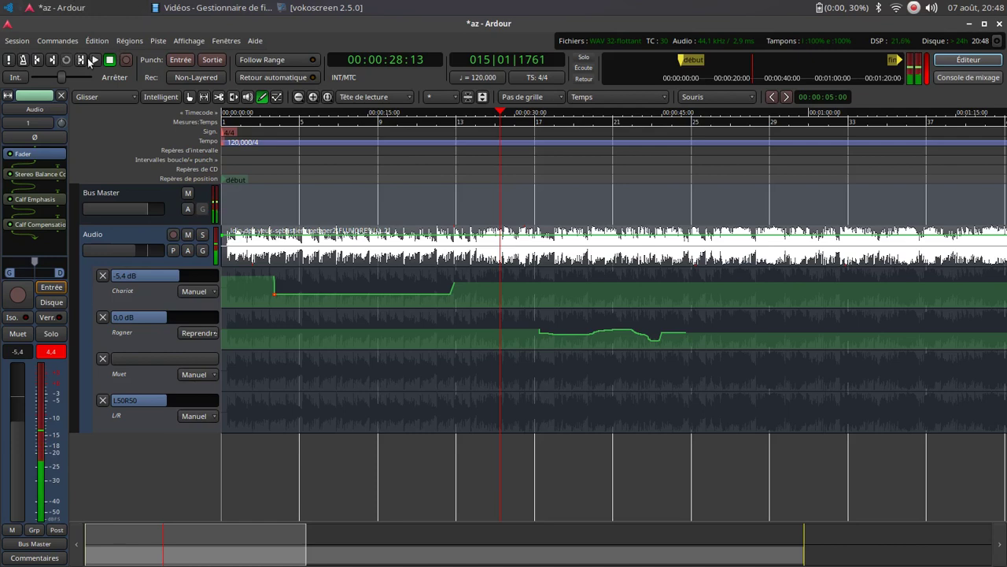
{"action": "left_click", "coordinate": [95, 59]}
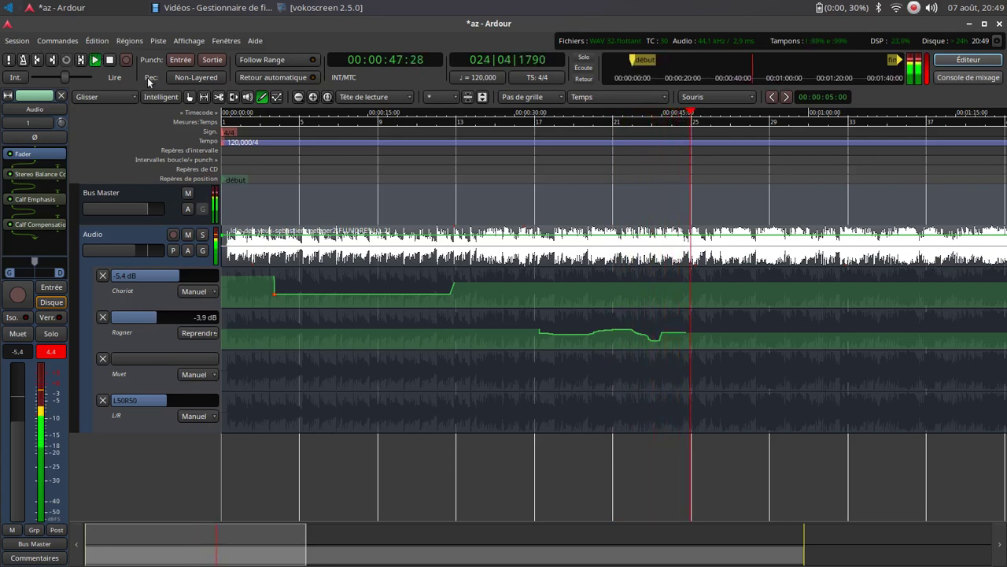
{"action": "left_click", "coordinate": [110, 60]}
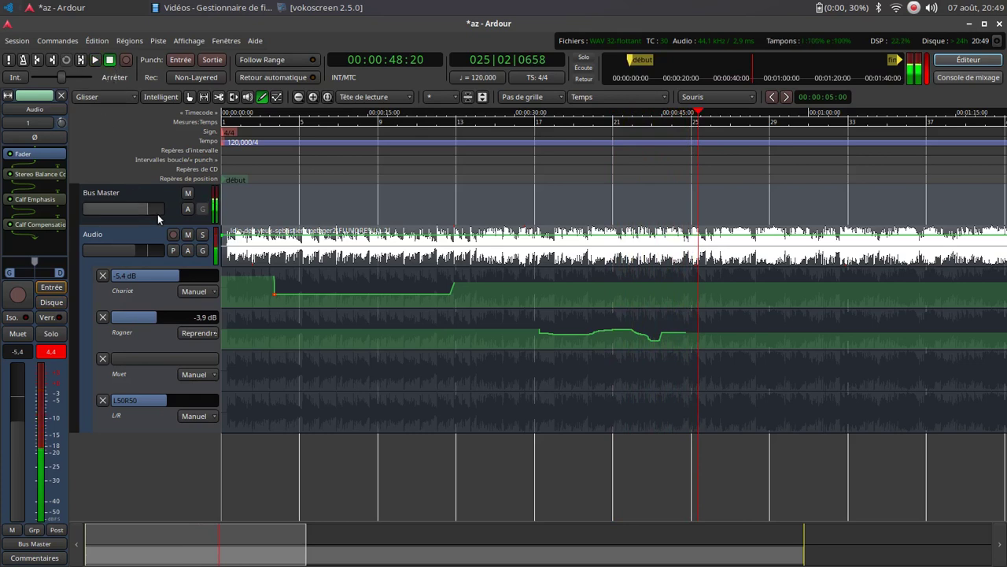
Step: Record Muet automation in Écrire mode by muting the track from about 51 to 53 seconds during playback, and stop at about 56 seconds
{"action": "left_click", "coordinate": [195, 373]}
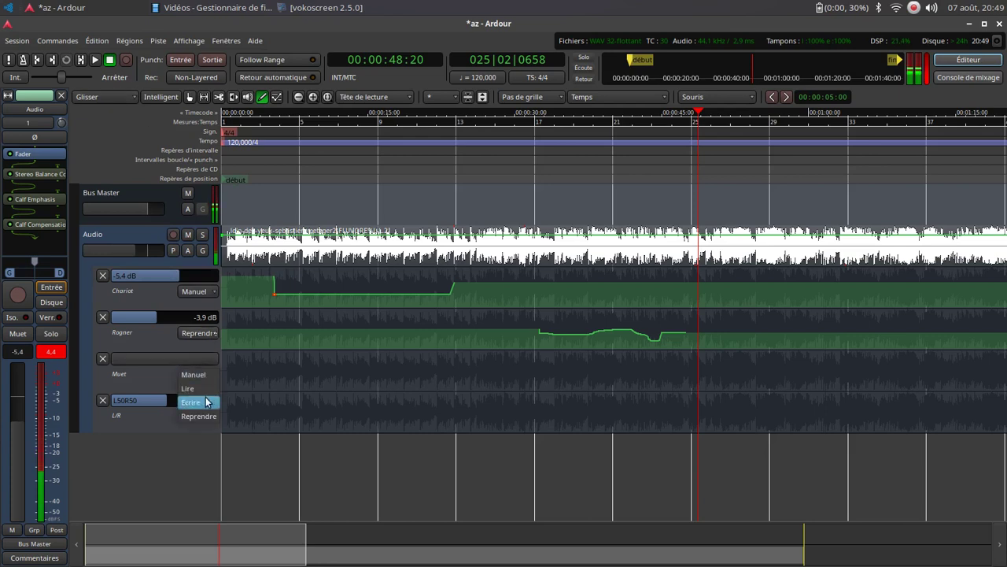
{"action": "left_click", "coordinate": [196, 397]}
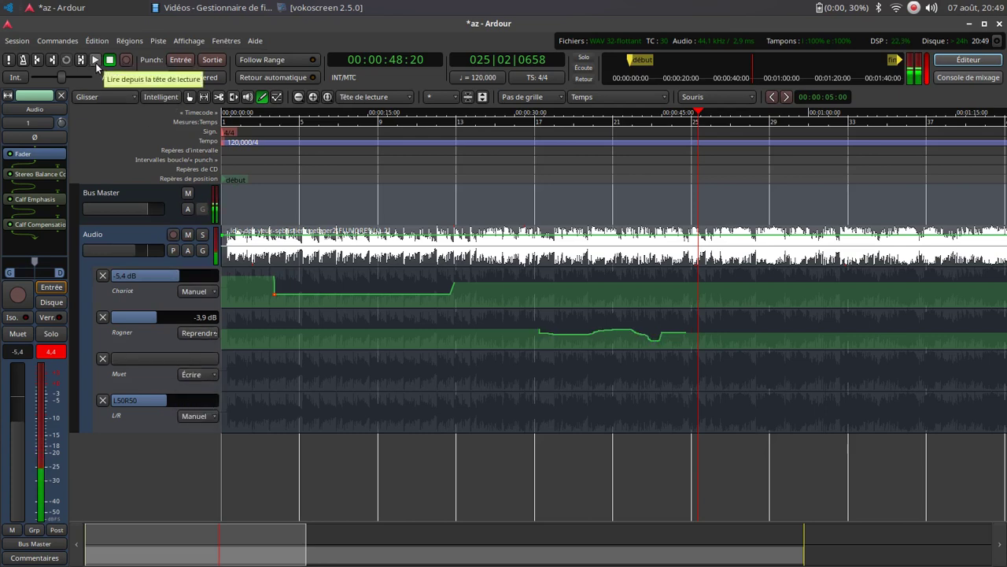
{"action": "left_click", "coordinate": [94, 60]}
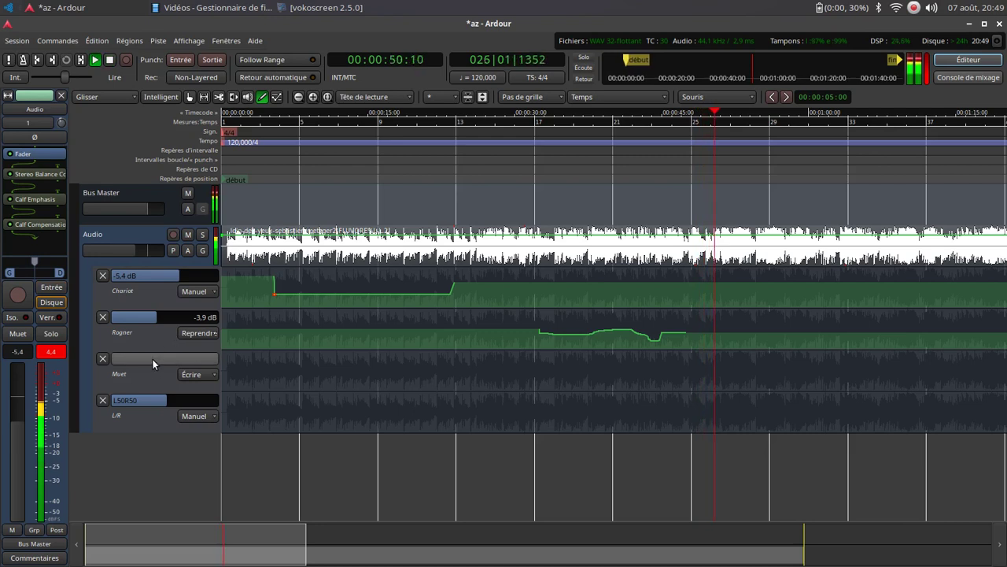
{"action": "left_click", "coordinate": [152, 359]}
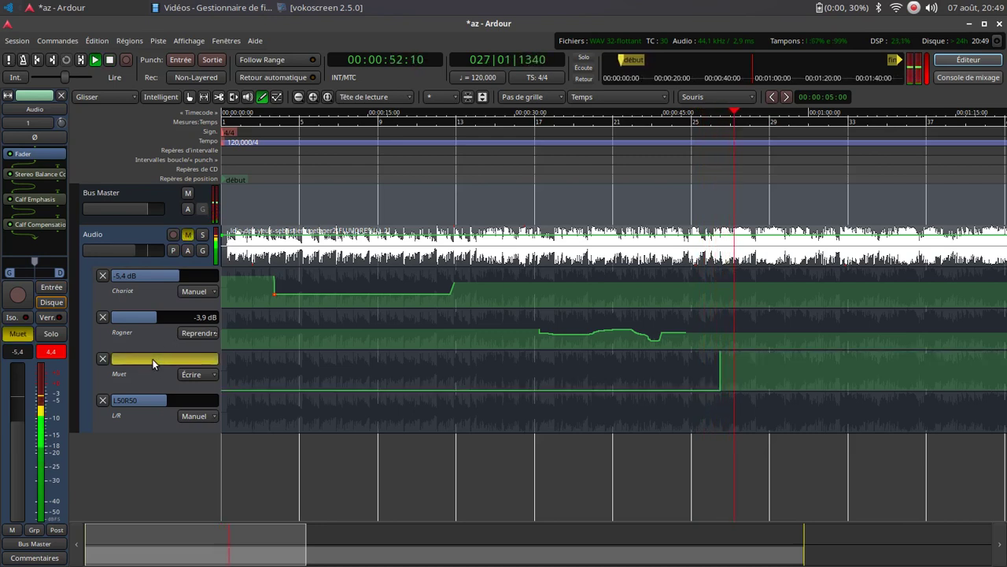
{"action": "left_click", "coordinate": [153, 358]}
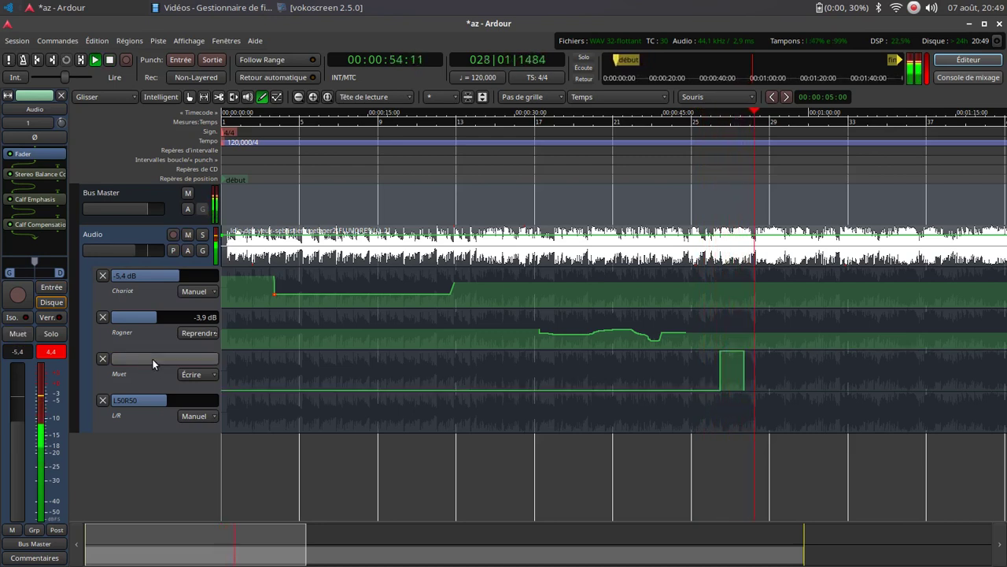
{"action": "left_click", "coordinate": [111, 63]}
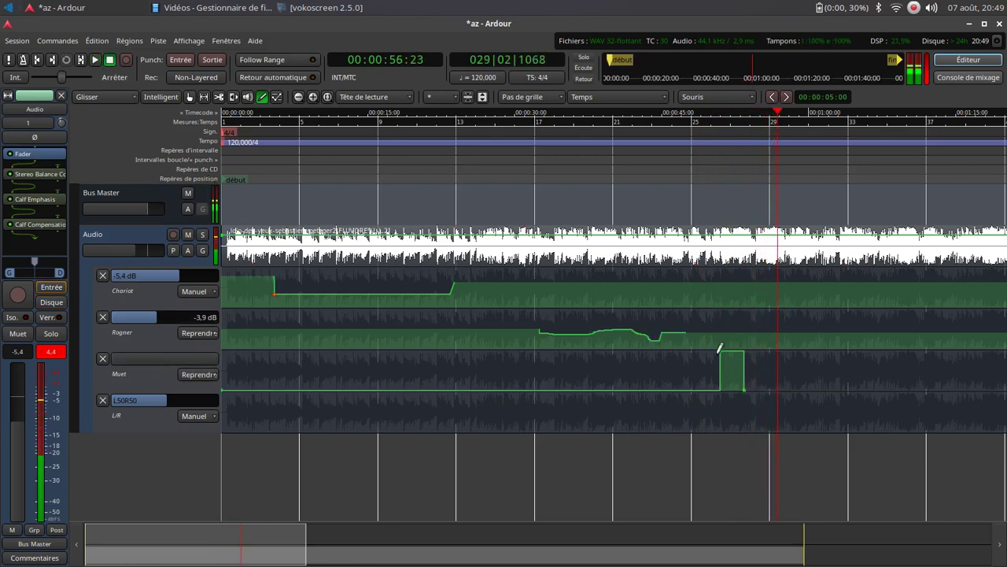
Step: Play the session from about 47 seconds through the automated mute and stop at about 55 seconds
{"action": "left_click", "coordinate": [685, 149]}
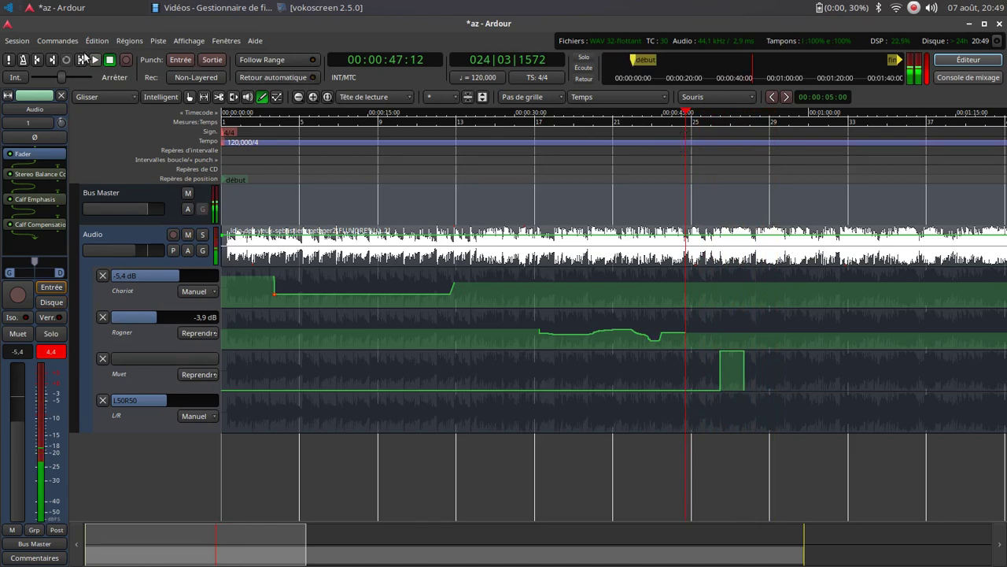
{"action": "left_click", "coordinate": [95, 61]}
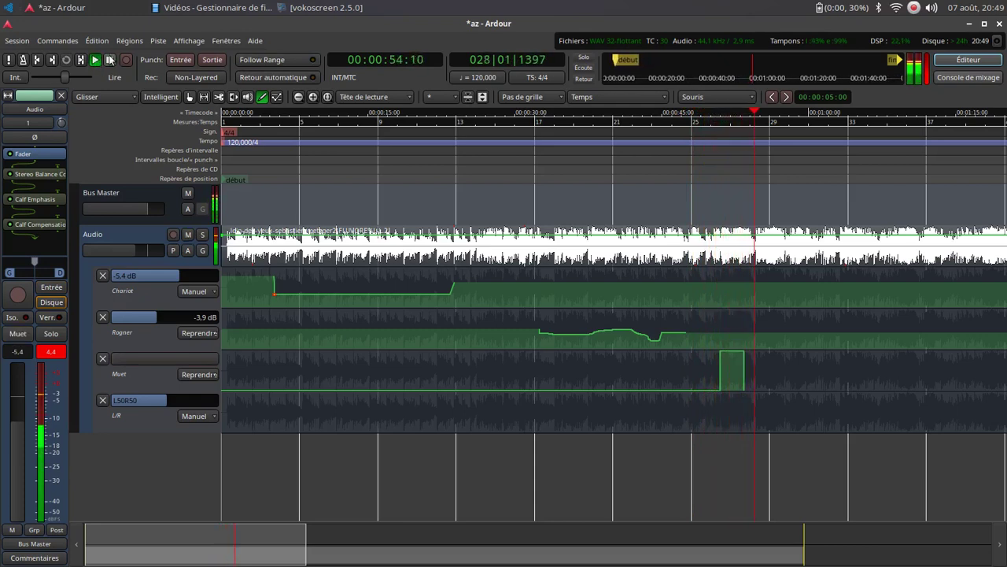
{"action": "left_click", "coordinate": [111, 60]}
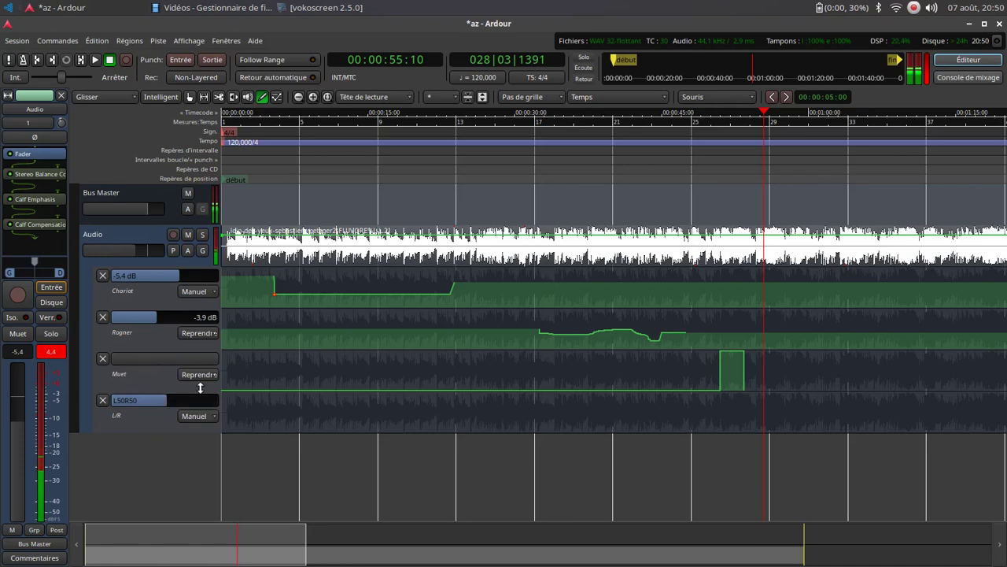
Step: Record L/R pan automation in Écrire mode by varying the balance during playback, ending at L36R64, and stop at about 1:09
{"action": "left_click", "coordinate": [203, 421]}
{"action": "left_click", "coordinate": [202, 432]}
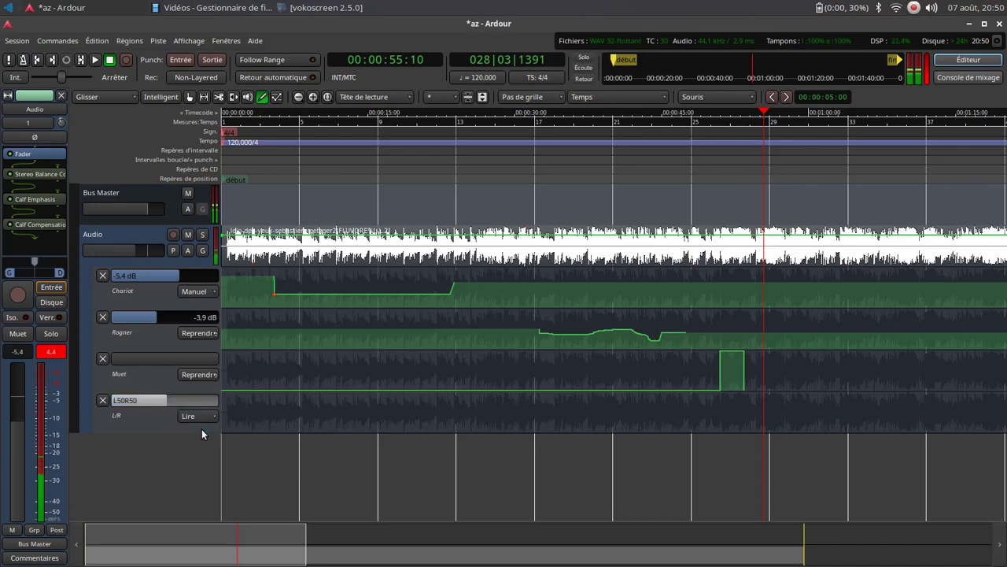
{"action": "left_click", "coordinate": [199, 417]}
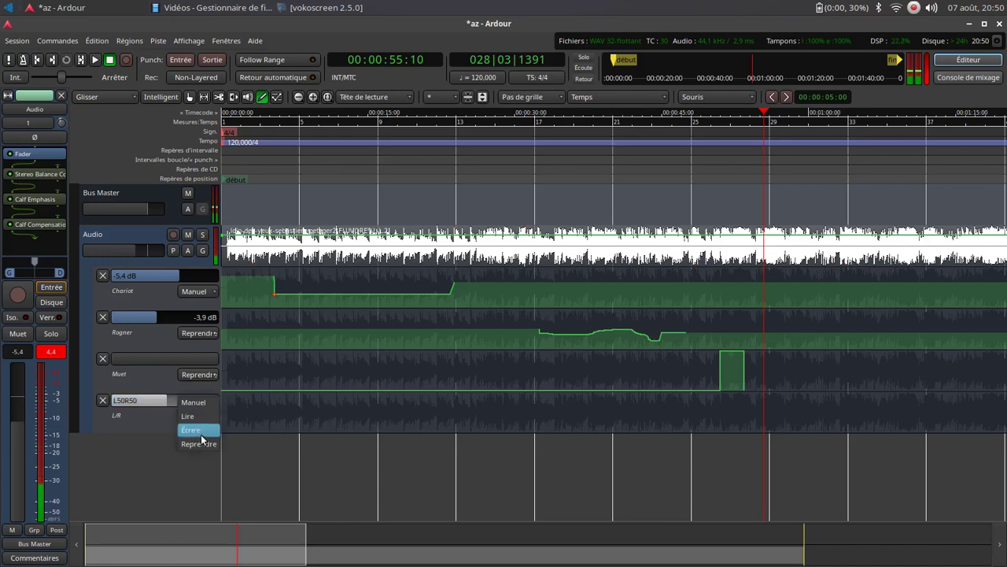
{"action": "left_click", "coordinate": [202, 432]}
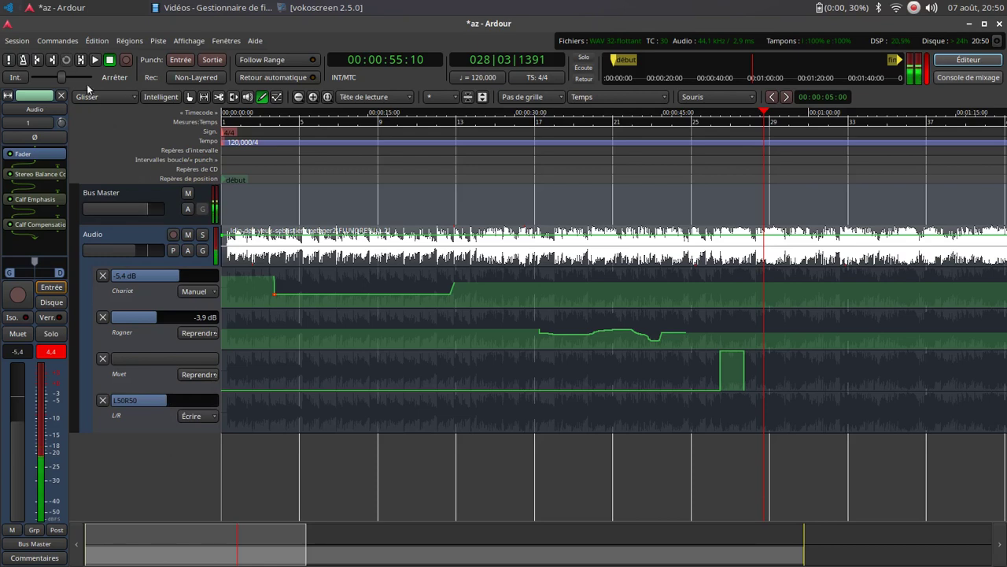
{"action": "left_click", "coordinate": [95, 60]}
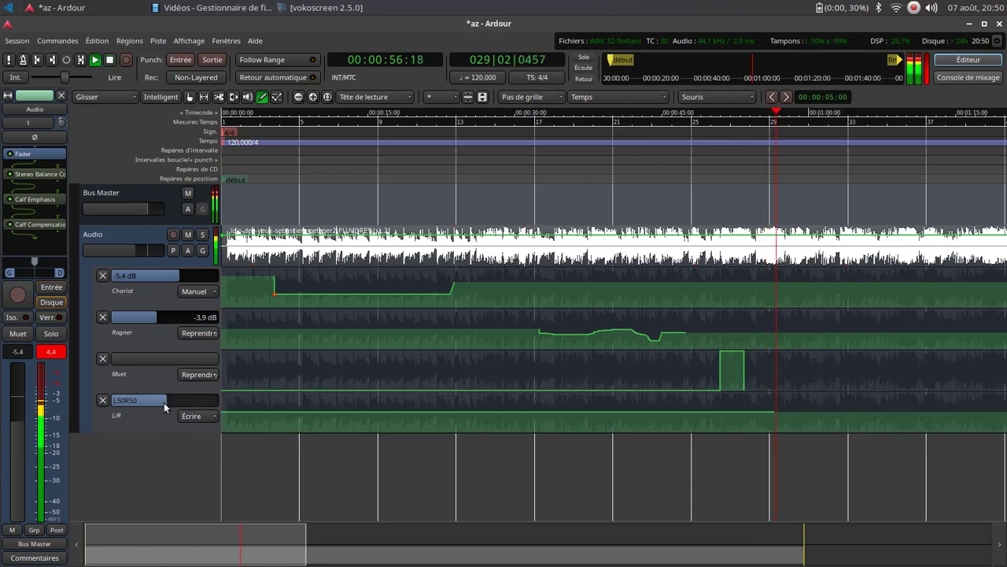
{"action": "mouse_move", "coordinate": [163, 400]}
{"action": "left_mouse_down"}
{"action": "mouse_move", "coordinate": [121, 403]}
{"action": "mouse_move", "coordinate": [212, 405]}
{"action": "mouse_move", "coordinate": [132, 409]}
{"action": "mouse_move", "coordinate": [181, 407]}
{"action": "left_mouse_up"}
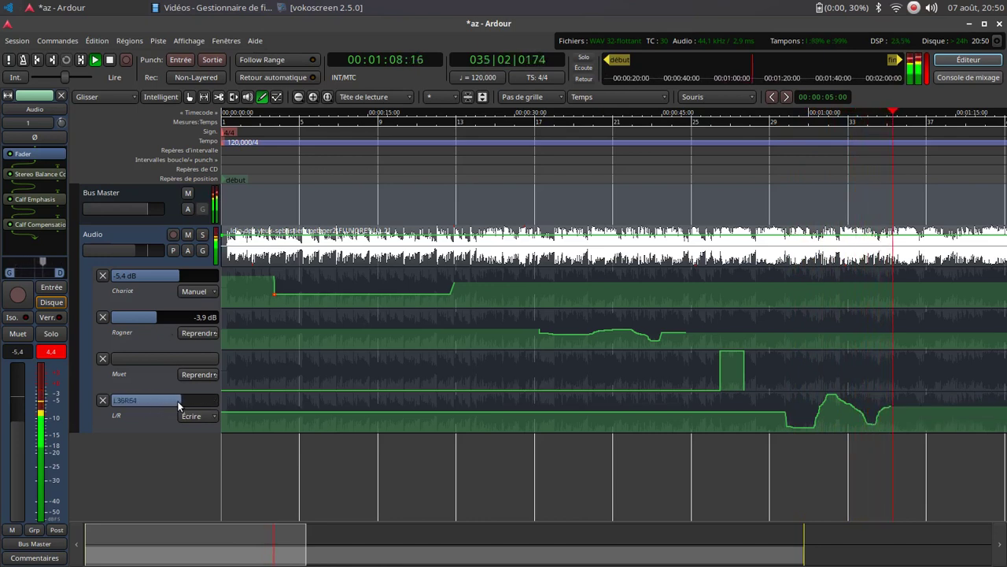
{"action": "left_click", "coordinate": [109, 60]}
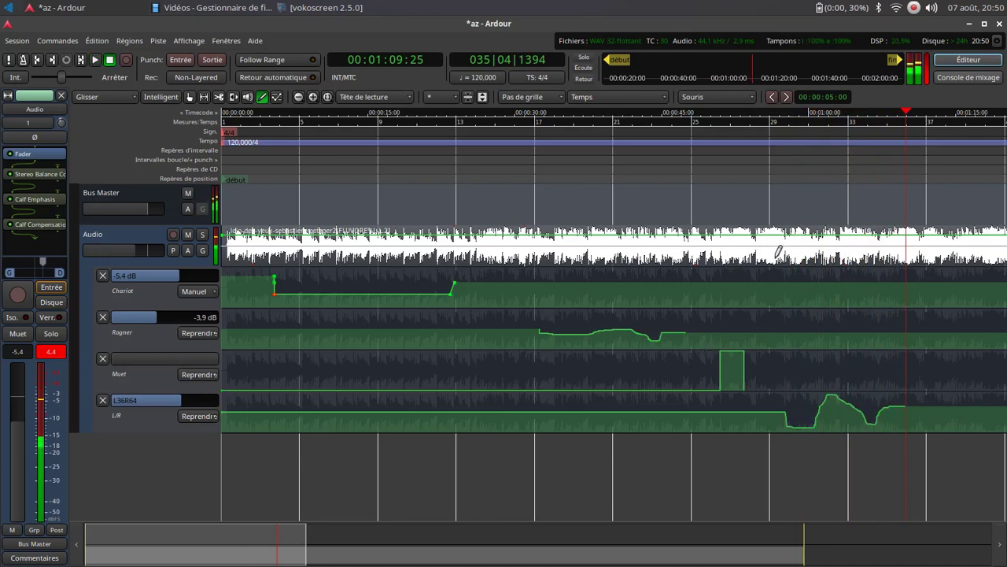
Step: Play back the pan automation from about 54 seconds, switch the L/R lane to Lire during playback, and stop at about 1:11
{"action": "left_click", "coordinate": [759, 130]}
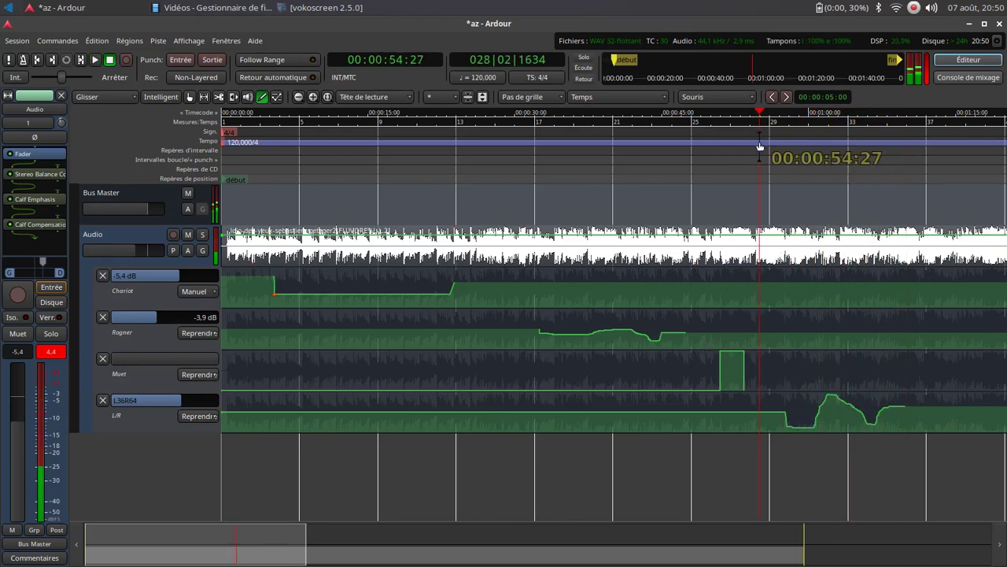
{"action": "left_click", "coordinate": [95, 60]}
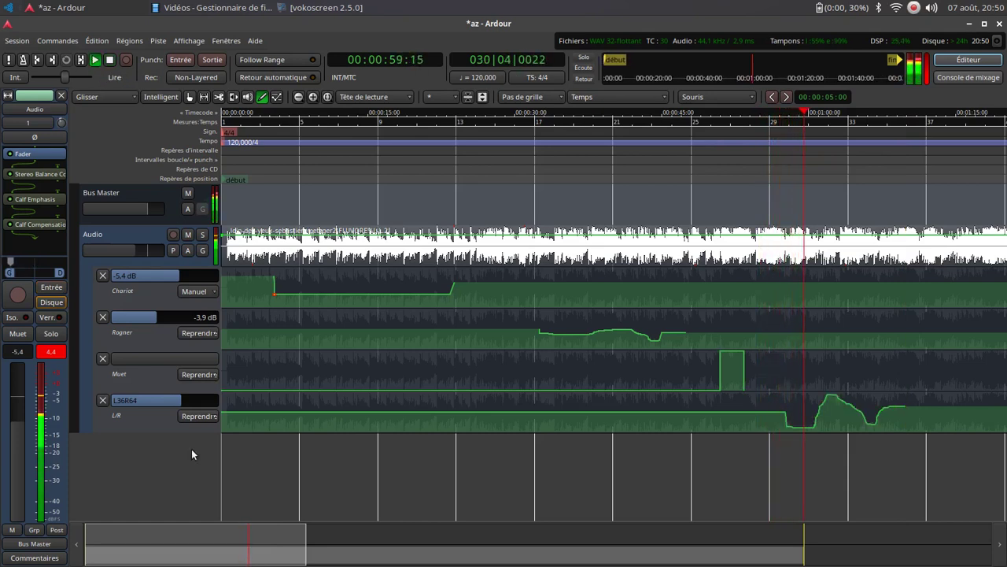
{"action": "left_click", "coordinate": [208, 417]}
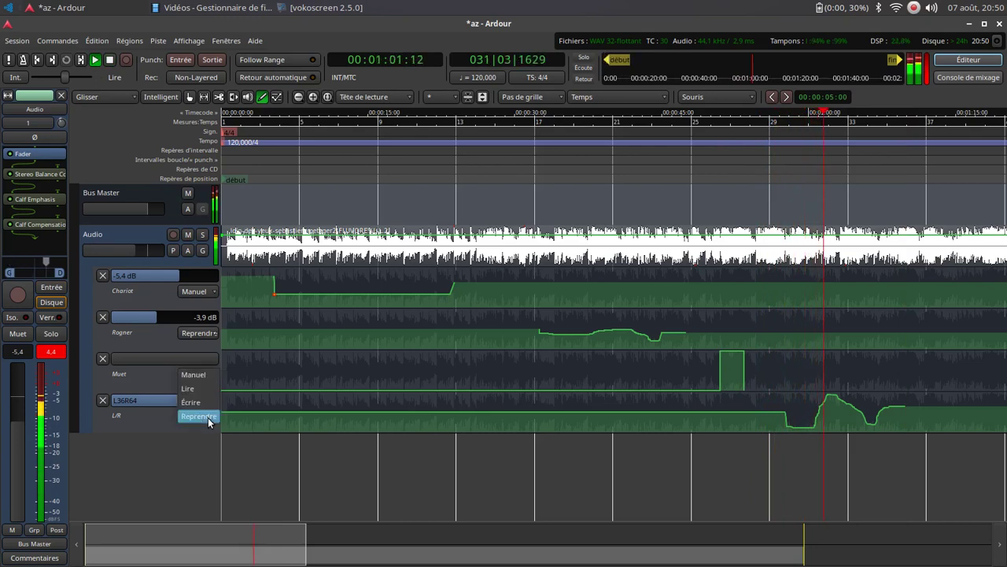
{"action": "left_click", "coordinate": [201, 390]}
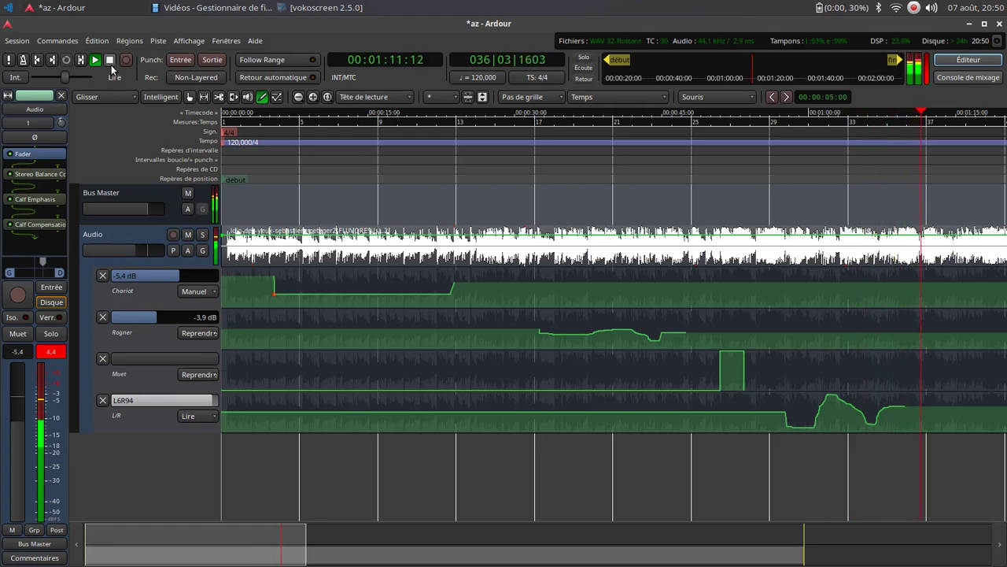
{"action": "key", "text": "space"}
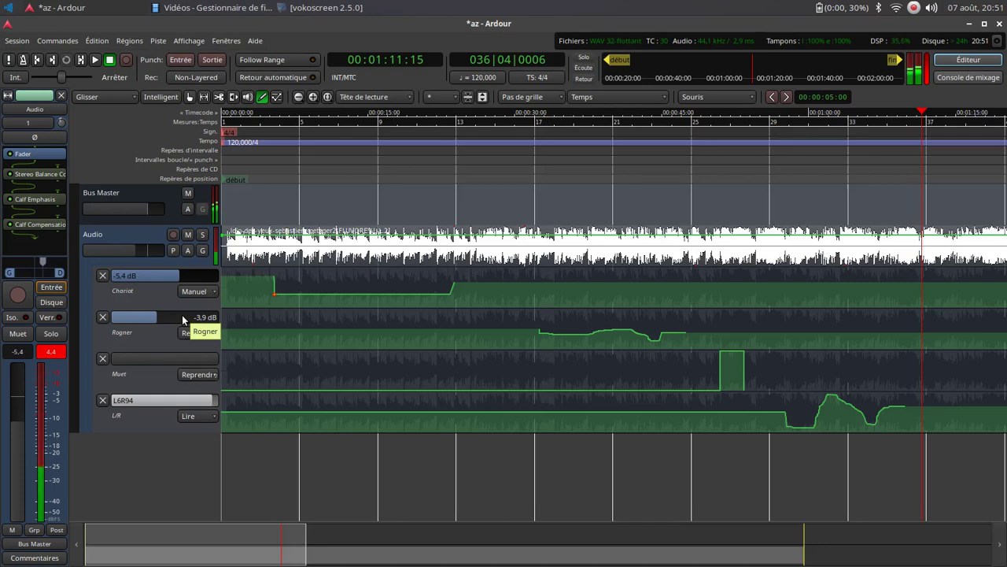
Step: Examine the plugin automation choices available for the Audio track, including Calf Emphasis, and switch to vokoscreen
{"action": "left_click", "coordinate": [187, 250]}
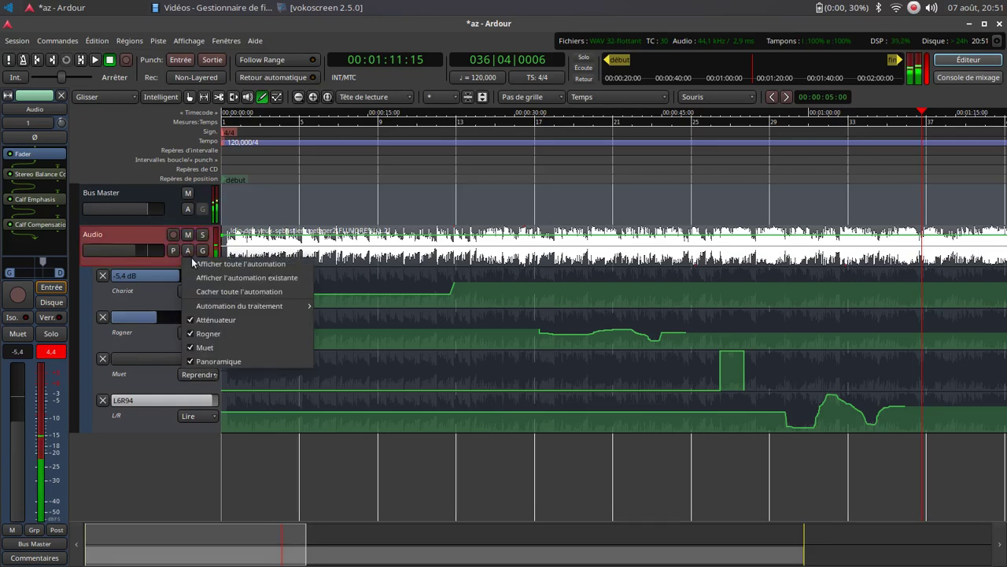
{"action": "mouse_move", "coordinate": [274, 307]}
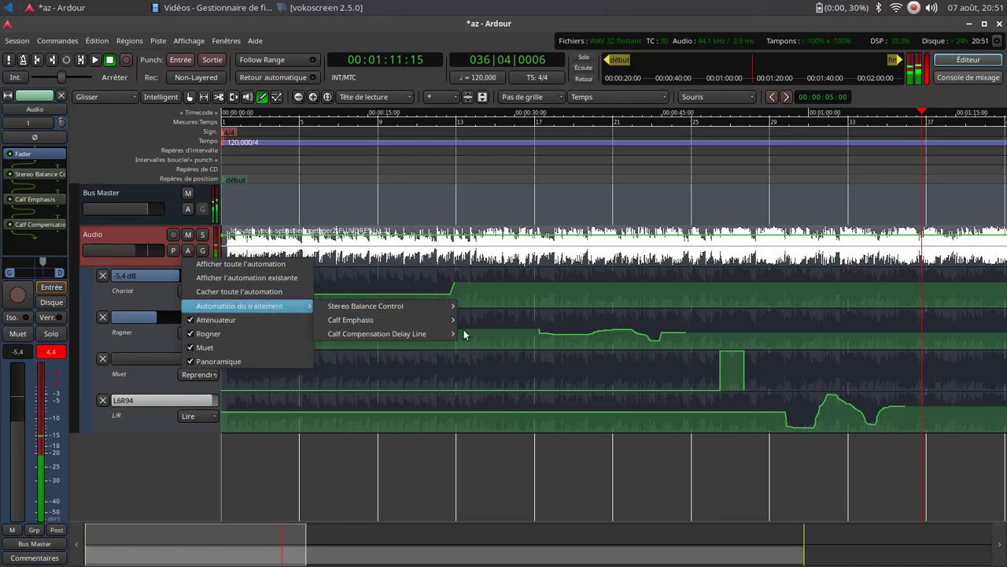
{"action": "mouse_move", "coordinate": [408, 319]}
{"action": "left_click", "coordinate": [340, 7]}
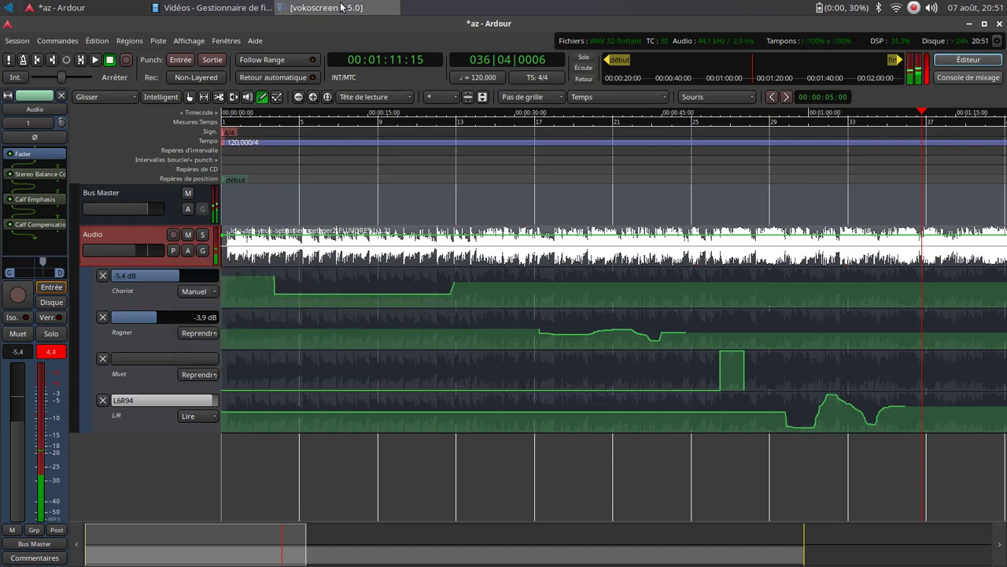